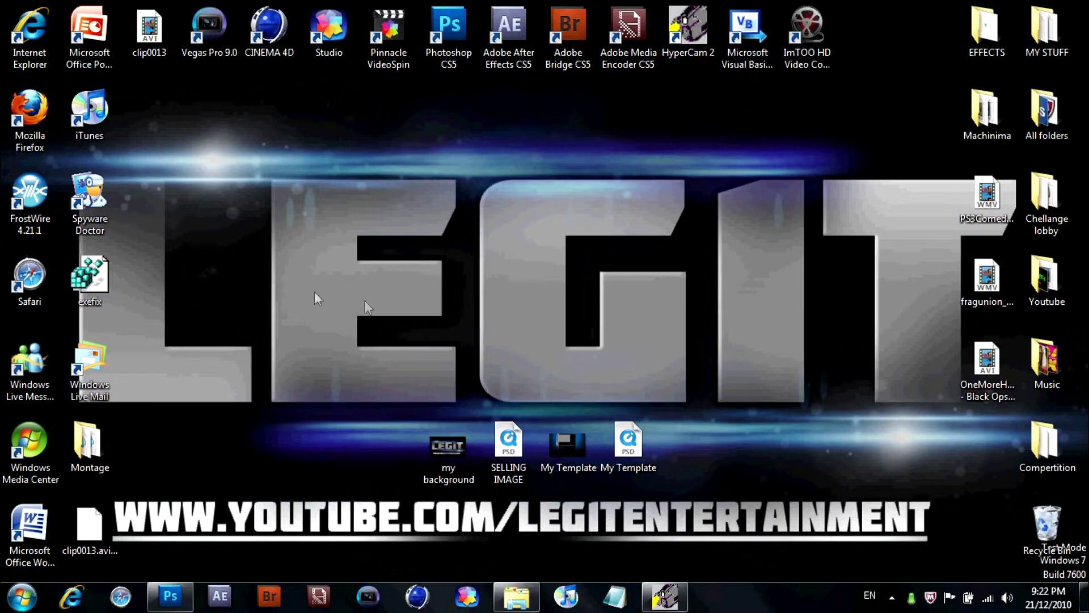
# - Preview the 'my background' image, then close the preview
pyautogui.doubleClick(447, 452)
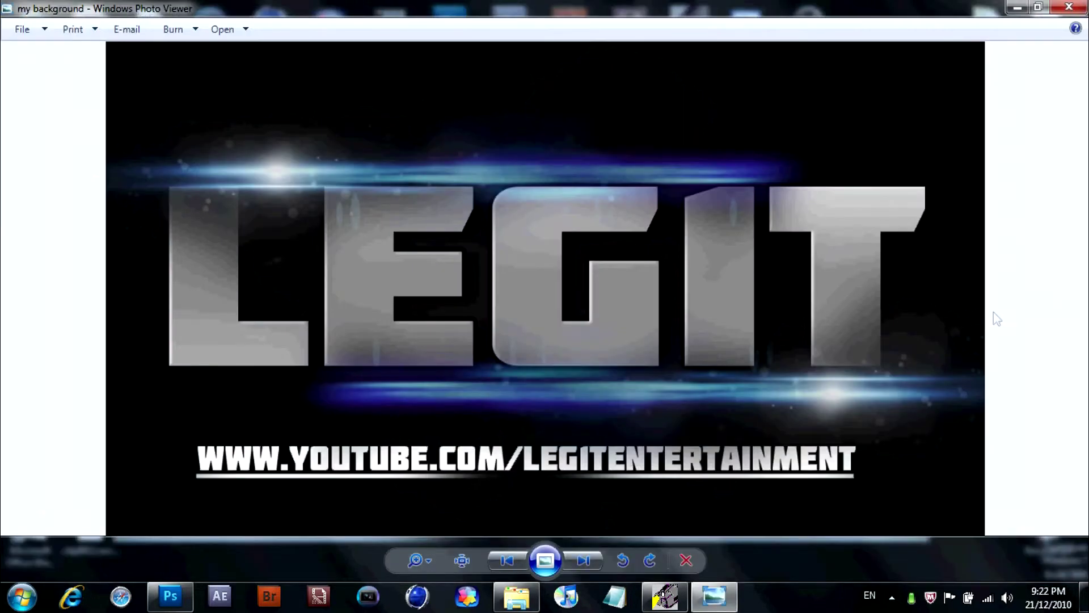
pyautogui.scroll(2, 762, 298)
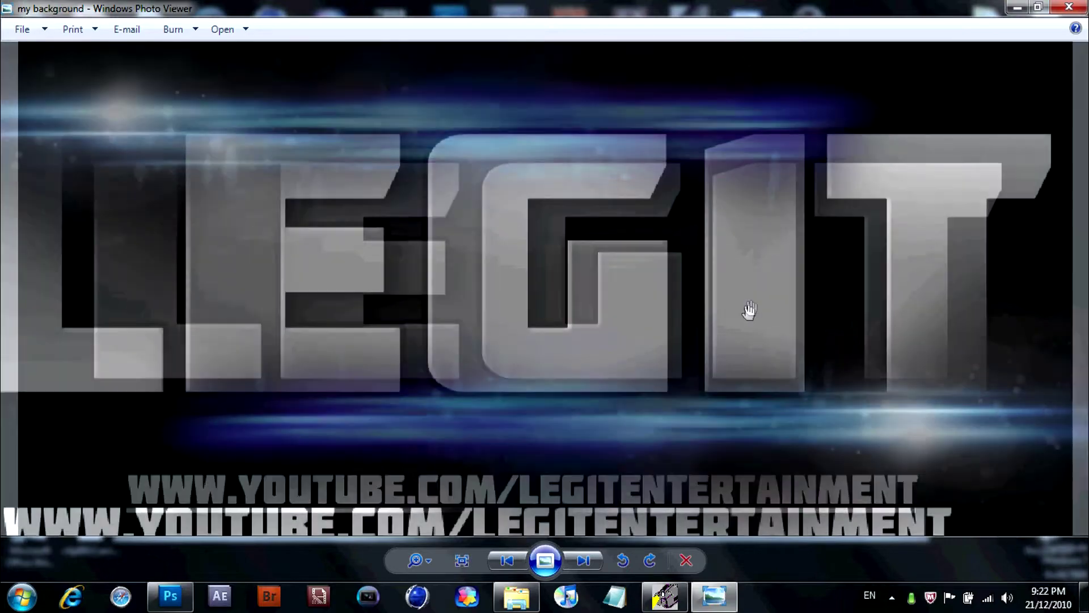
pyautogui.scroll(-2, 749, 311)
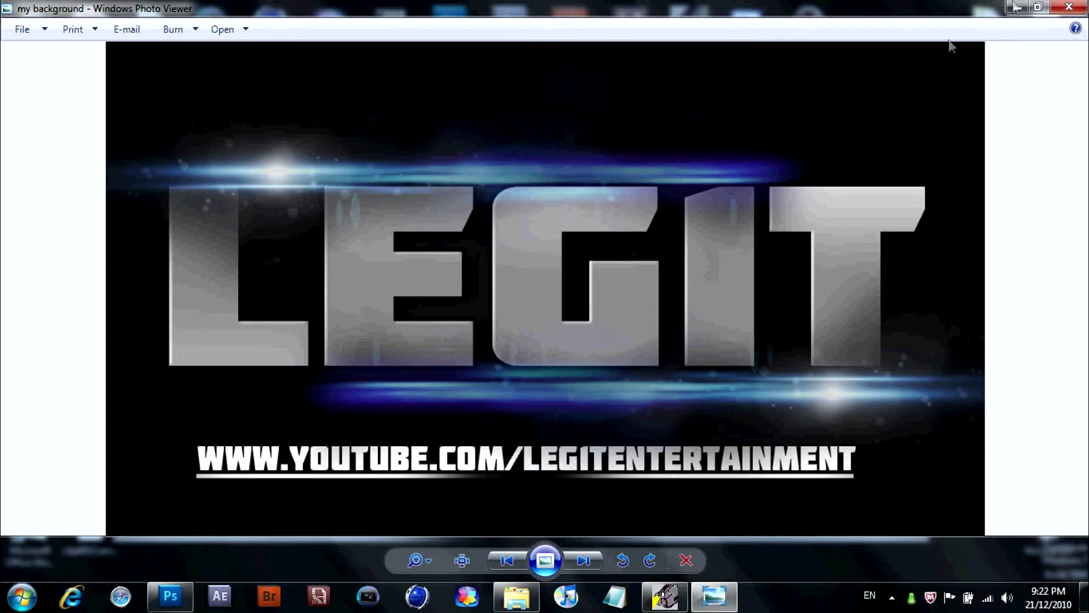
pyautogui.click(1066, 13)
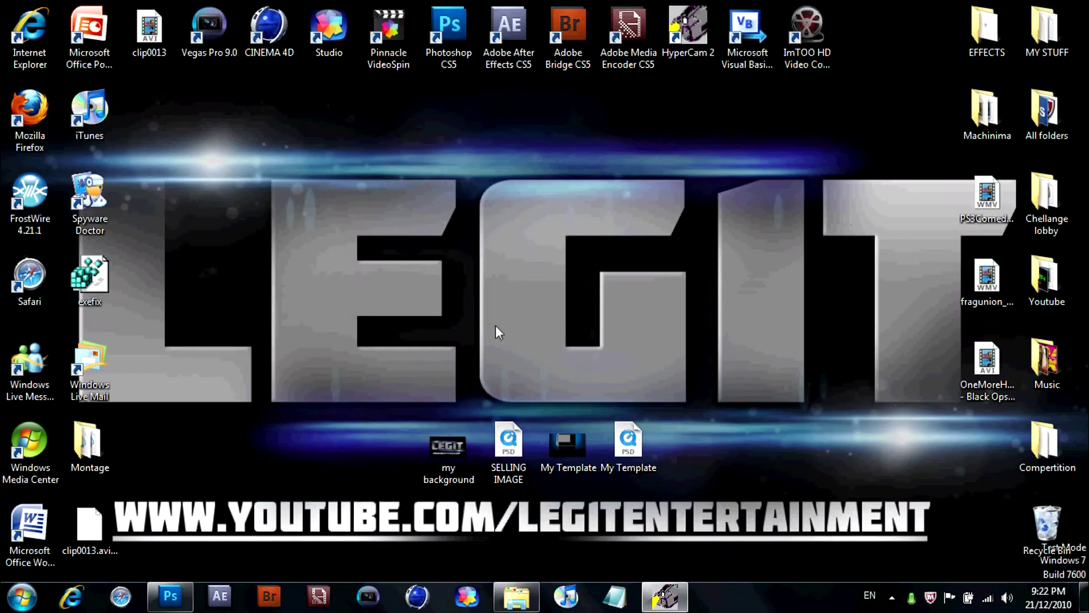
# - Type the word JOSH in black on the white Photoshop canvas
pyautogui.click(171, 597)
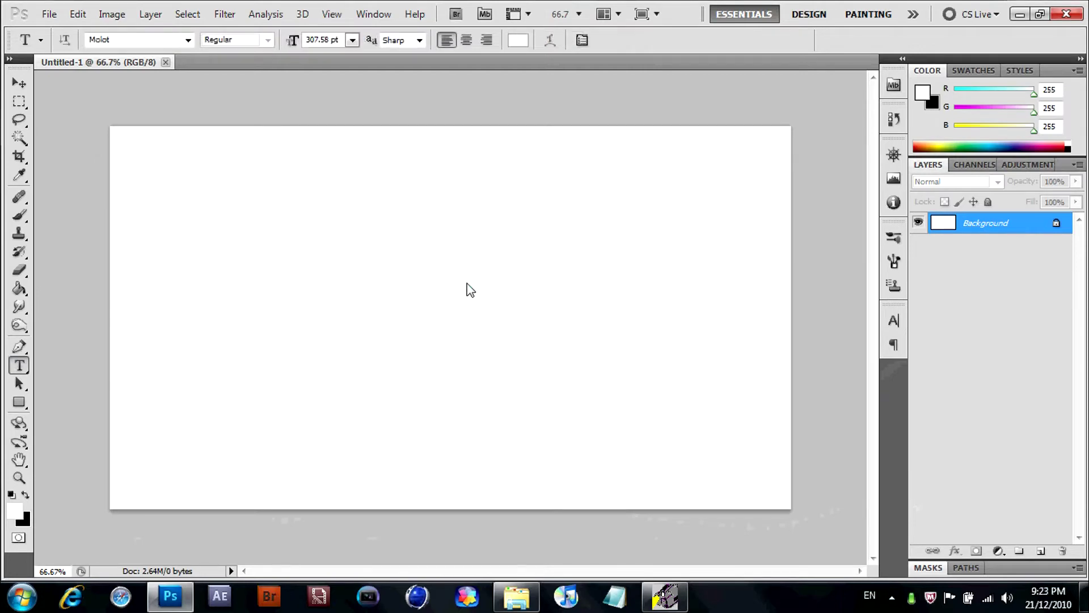
pyautogui.click(415, 290)
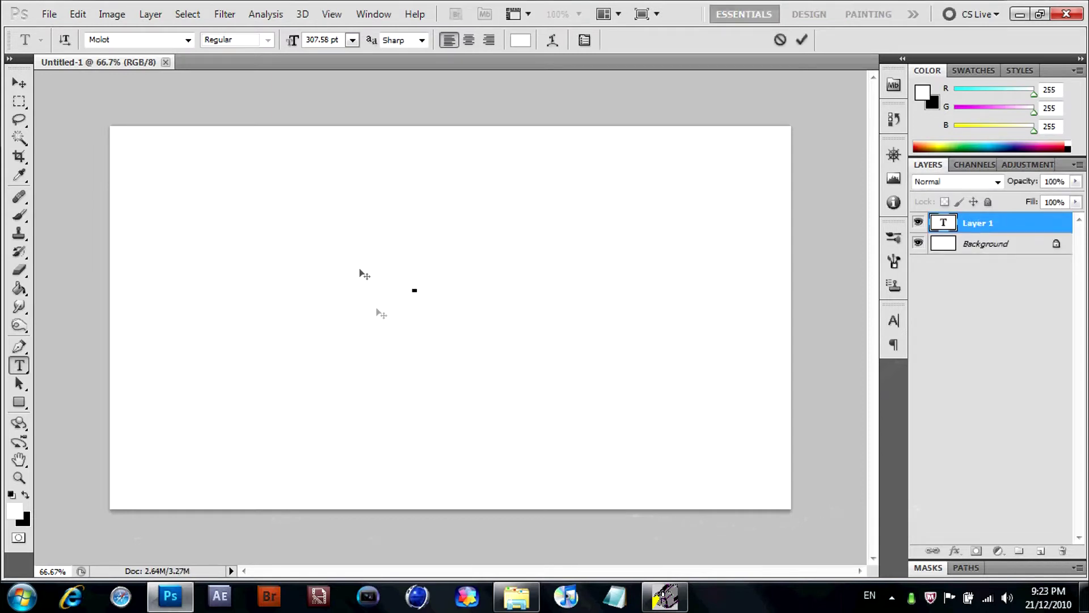
pyautogui.write('S')
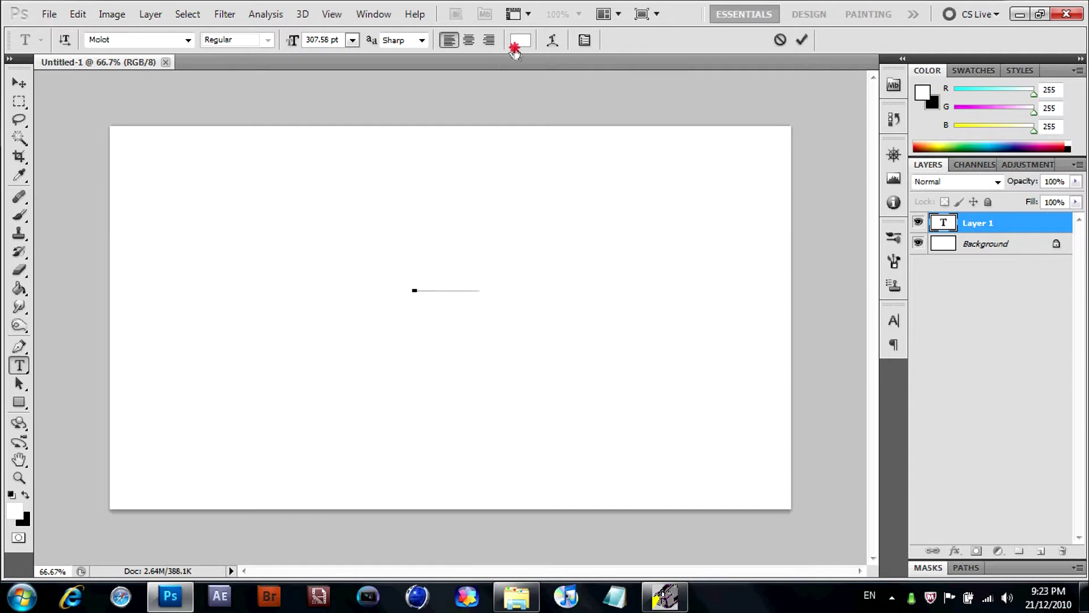
pyautogui.click(520, 39)
pyautogui.moveTo(642, 241); pyautogui.dragTo(578, 466)
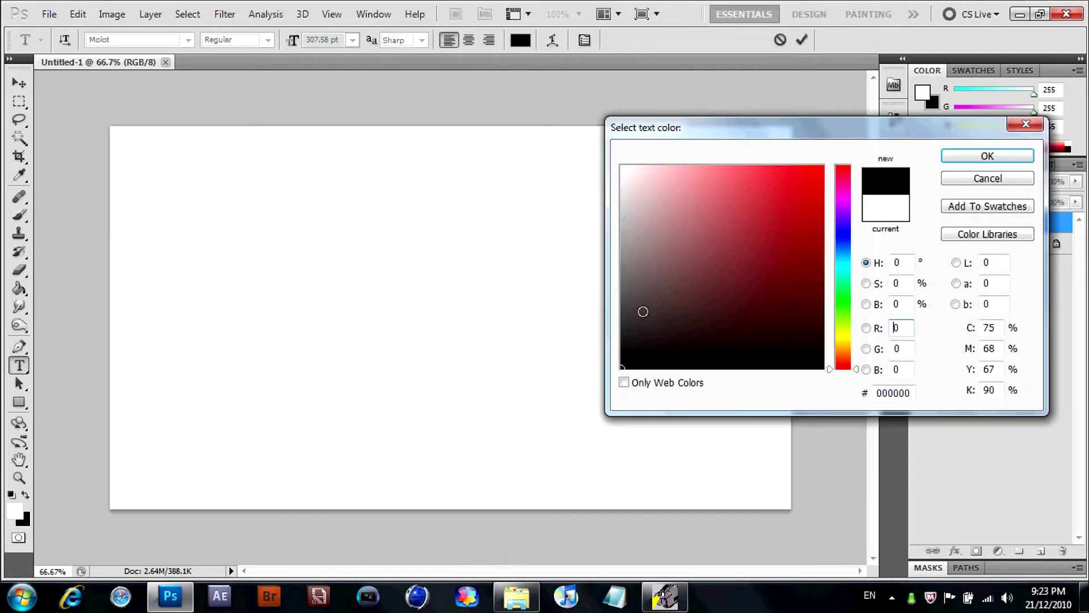
pyautogui.click(989, 153)
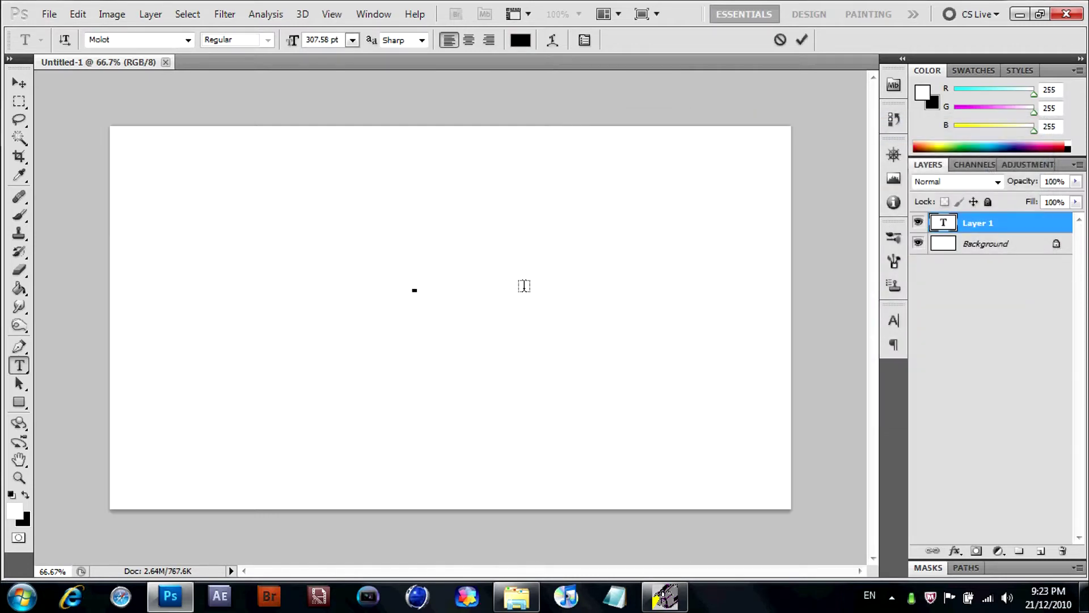
pyautogui.write('JOS ')
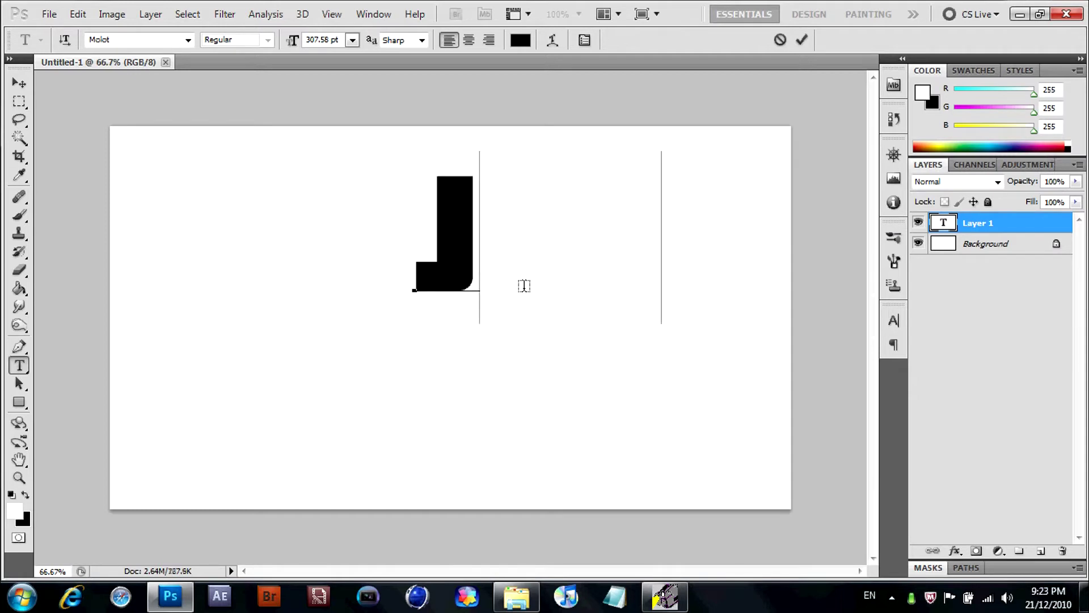
pyautogui.write('H')
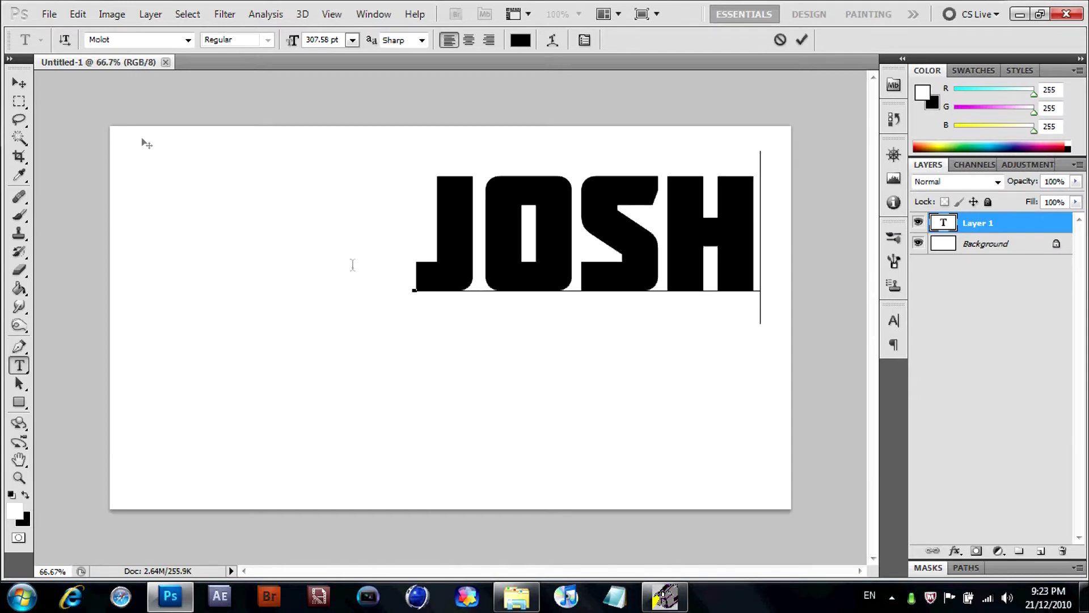
# - Commit and centre the JOSH text, then bring up the OpticalFlaresPack folder
pyautogui.click(19, 83)
pyautogui.moveTo(527, 241); pyautogui.dragTo(407, 298)
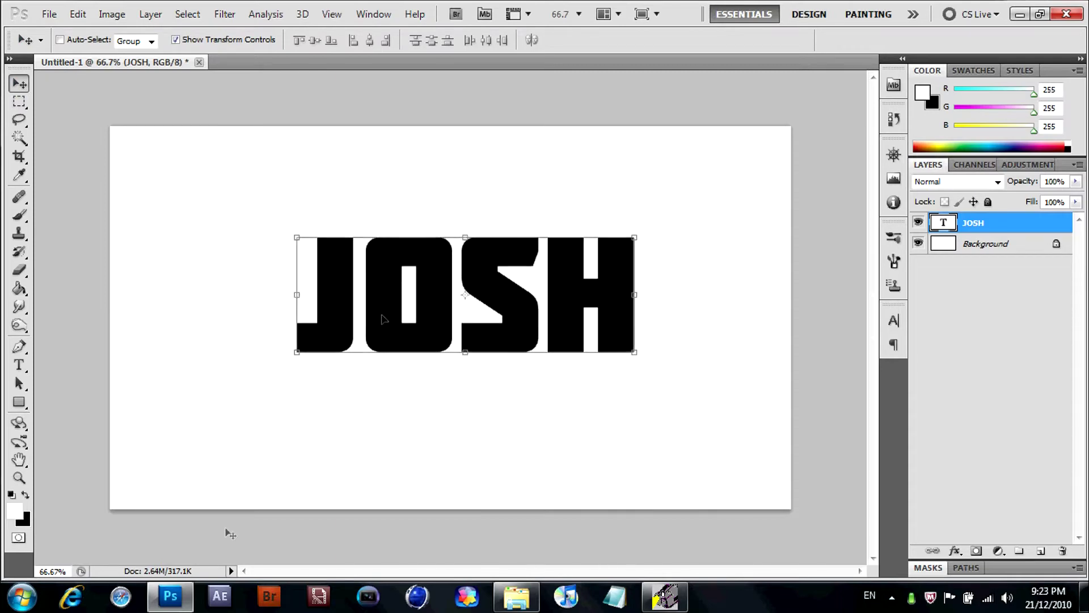
pyautogui.click(517, 596)
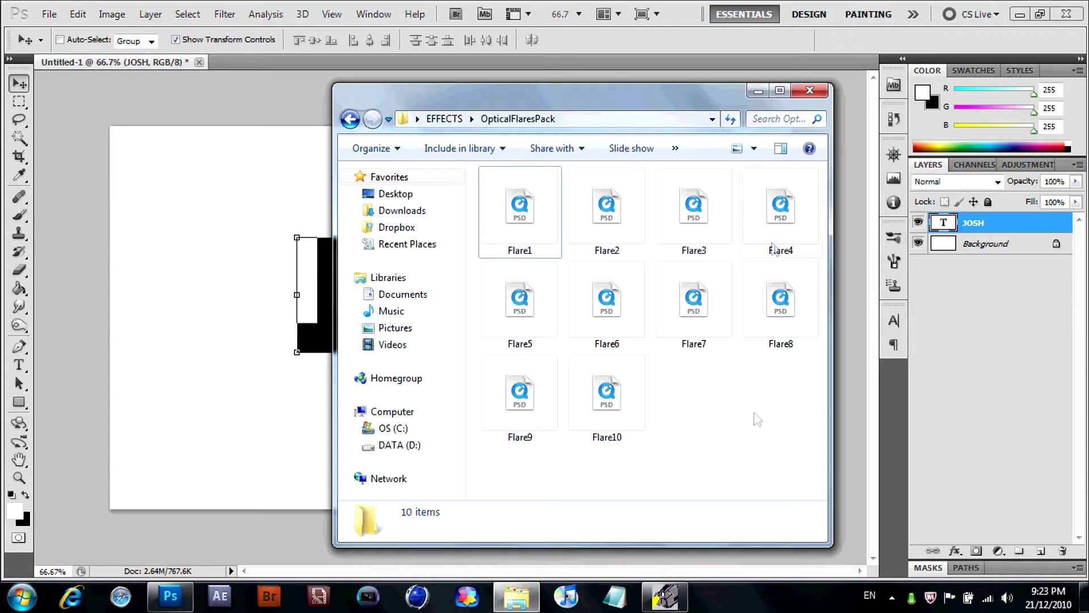
# - Drag Flare4.psd from Explorer into the document and commit it above JOSH
pyautogui.moveTo(783, 214); pyautogui.dragTo(295, 245)
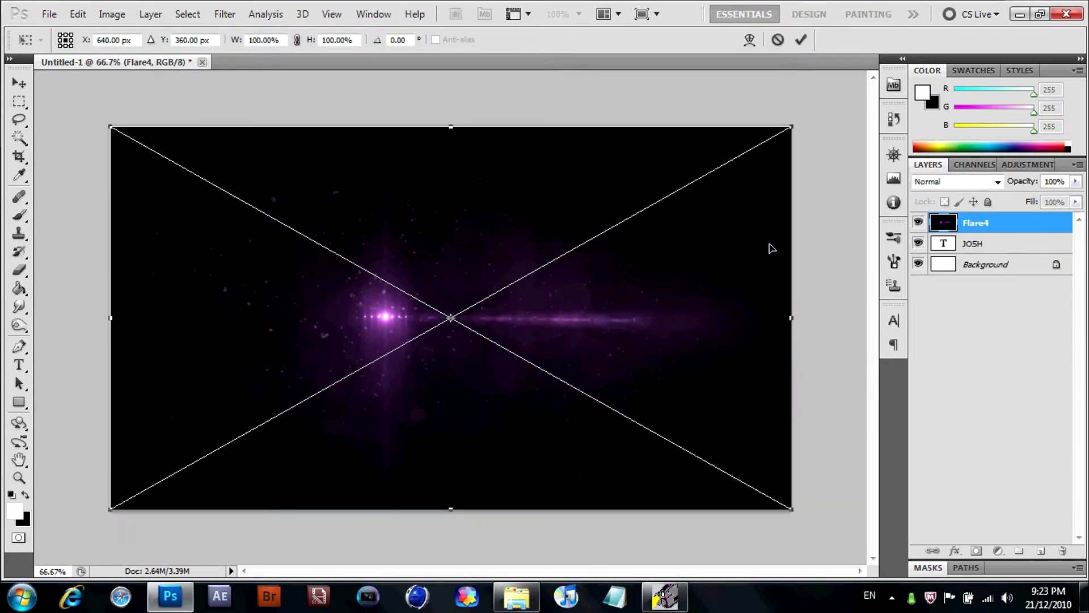
pyautogui.click(801, 40)
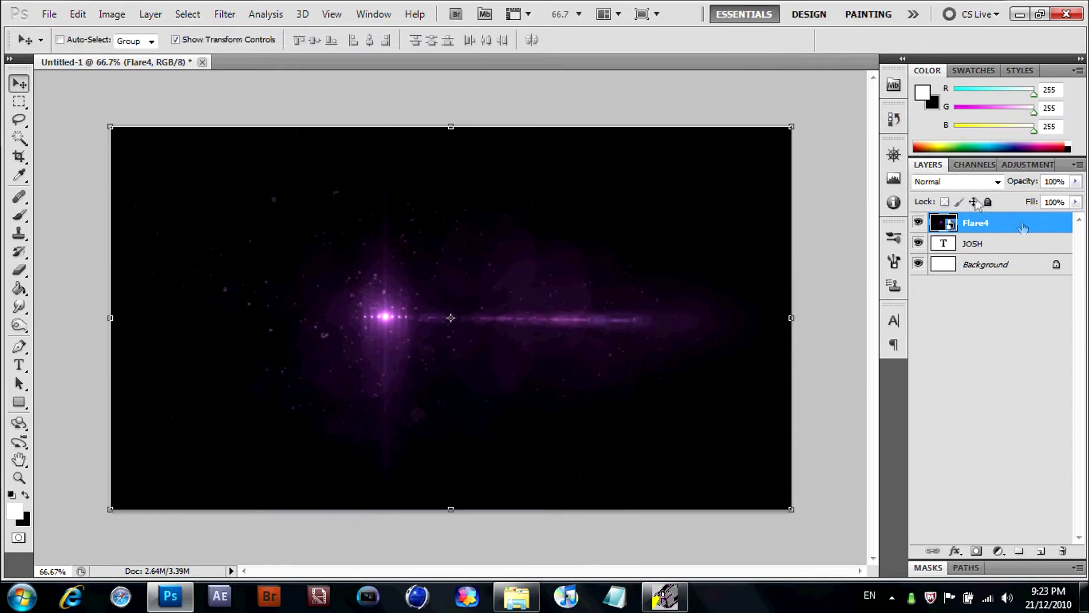
# - Try Flare4 in Screen mode, undo past its placement, and select the Background layer
pyautogui.click(997, 182)
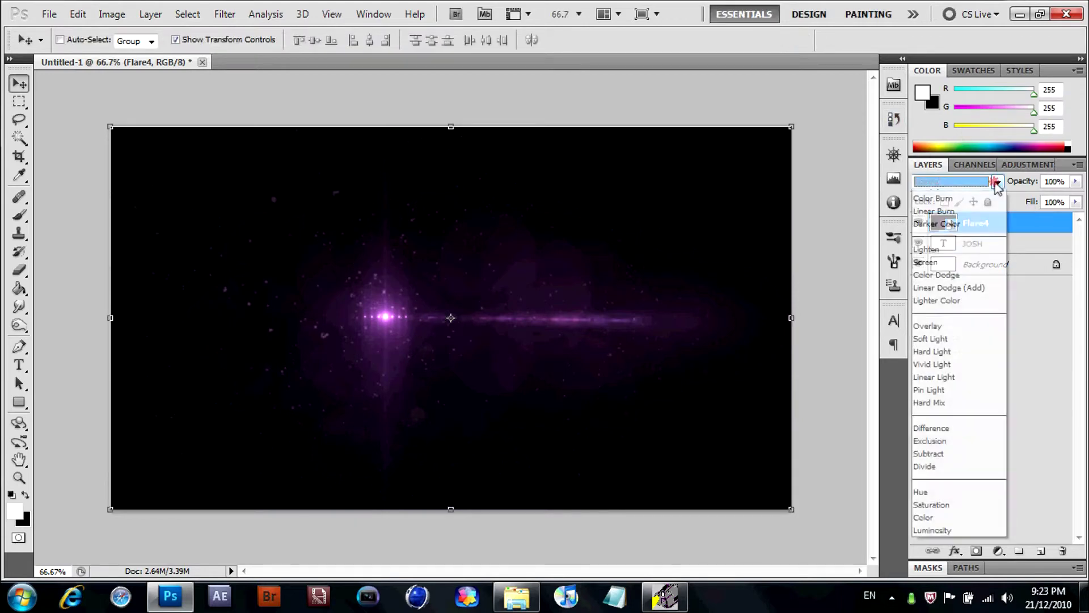
pyautogui.click(946, 328)
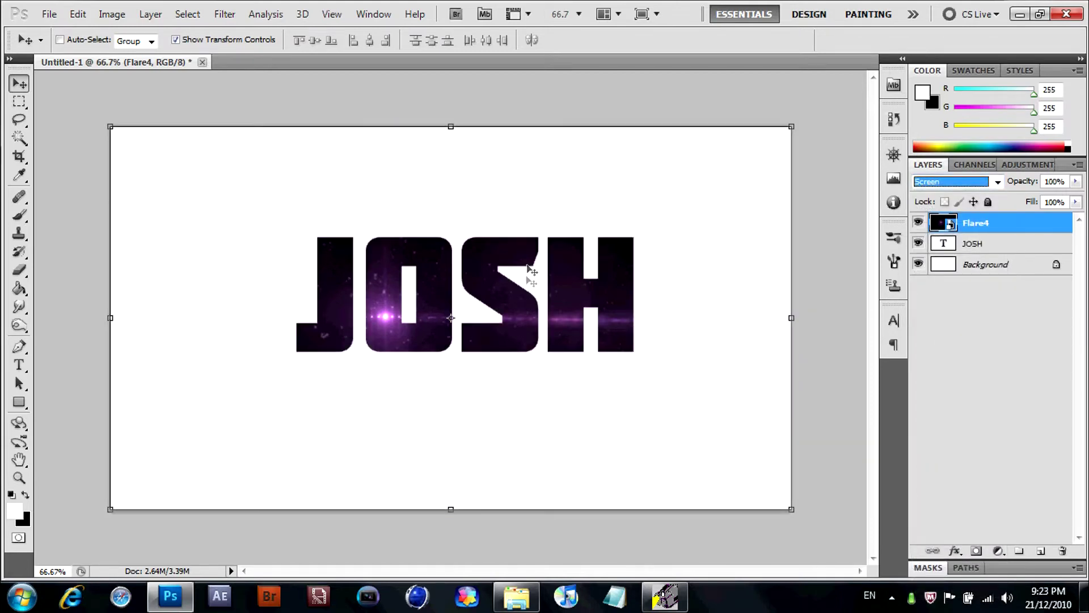
pyautogui.hotkey('ctrl', 'z')
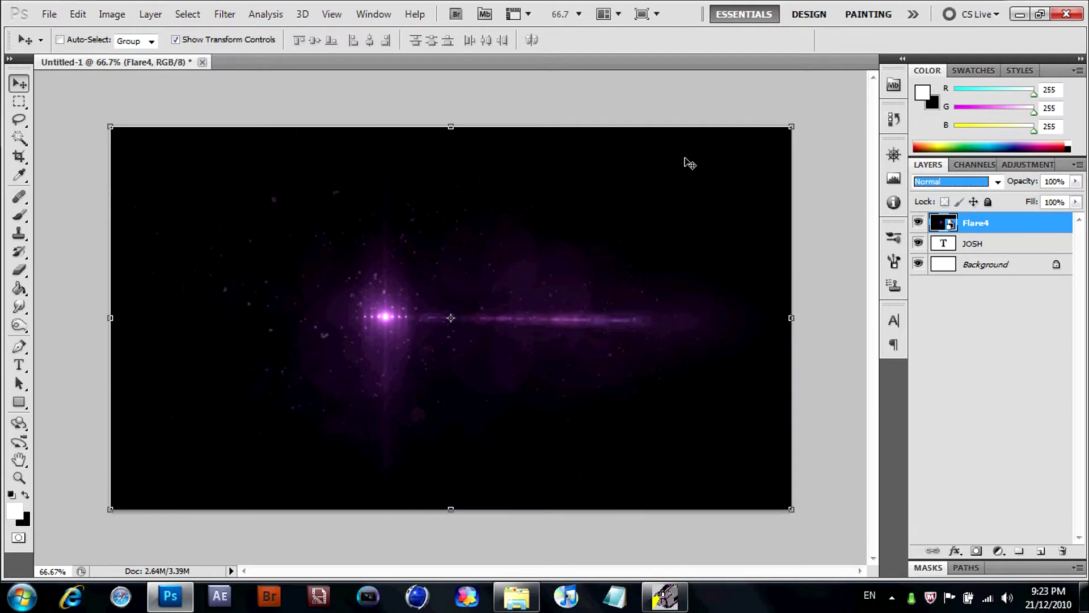
pyautogui.hotkey('ctrl', 'z')
pyautogui.hotkey('ctrl', 'alt', 'z')
pyautogui.hotkey('ctrl', 'alt', 'z')
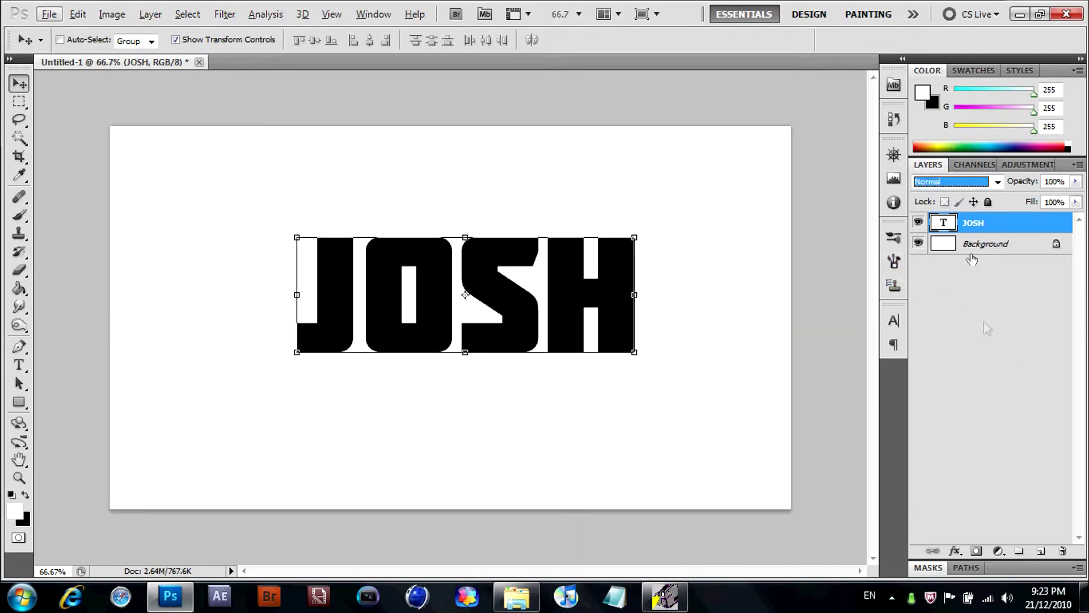
pyautogui.hotkey('alt', '[')
# - Set the foreground colour to black and paint-bucket fill the Background black
pyautogui.click(12, 516)
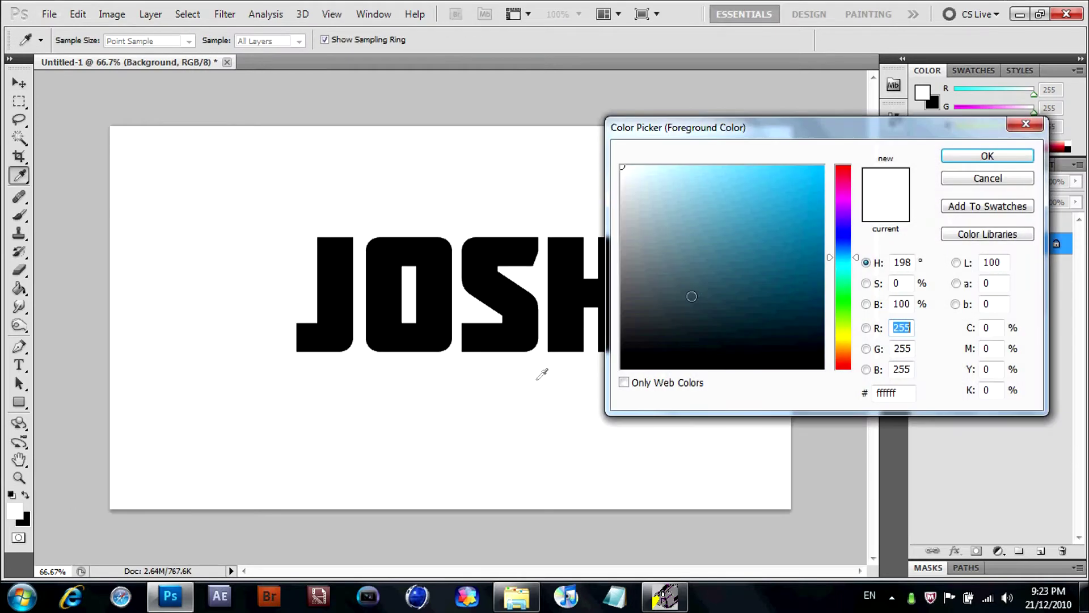
pyautogui.click(734, 248)
pyautogui.click(621, 369)
pyautogui.click(959, 160)
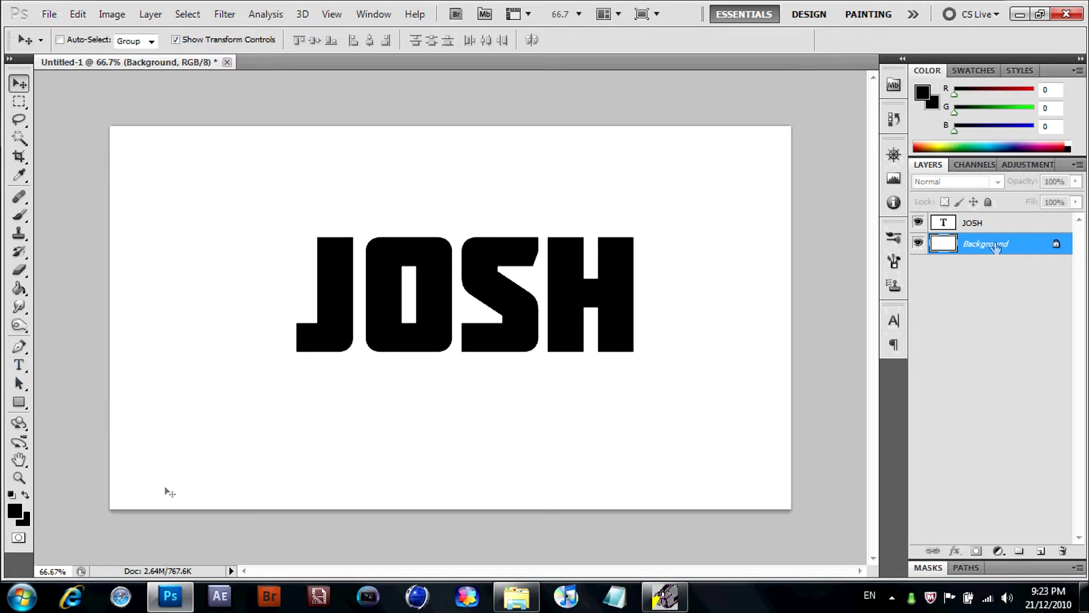
pyautogui.click(18, 288)
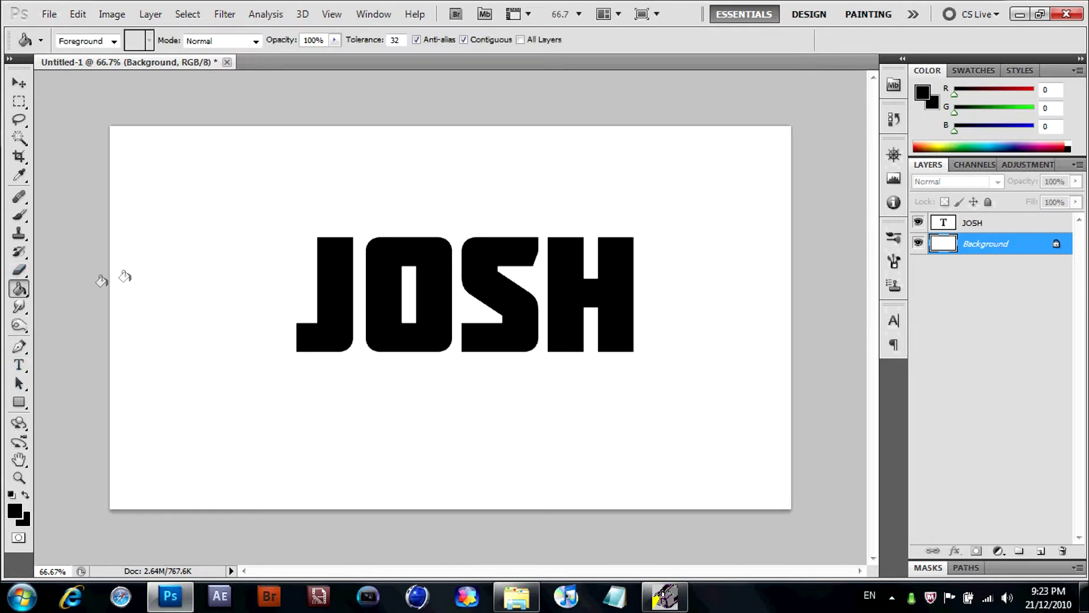
pyautogui.click(428, 377)
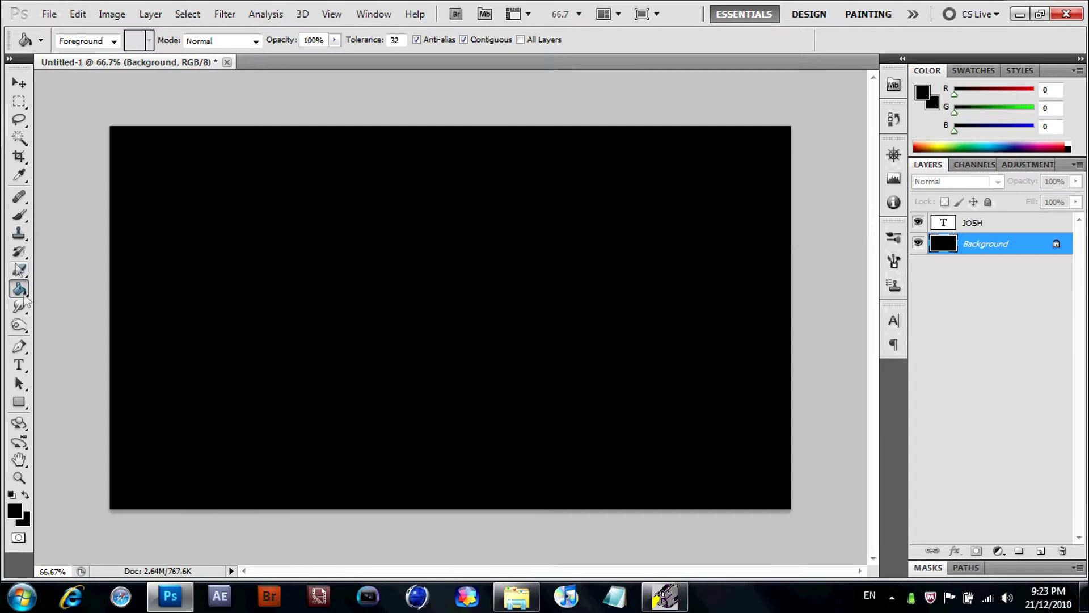
# - Recolour the JOSH text white and nudge it slightly up and left
pyautogui.click(18, 365)
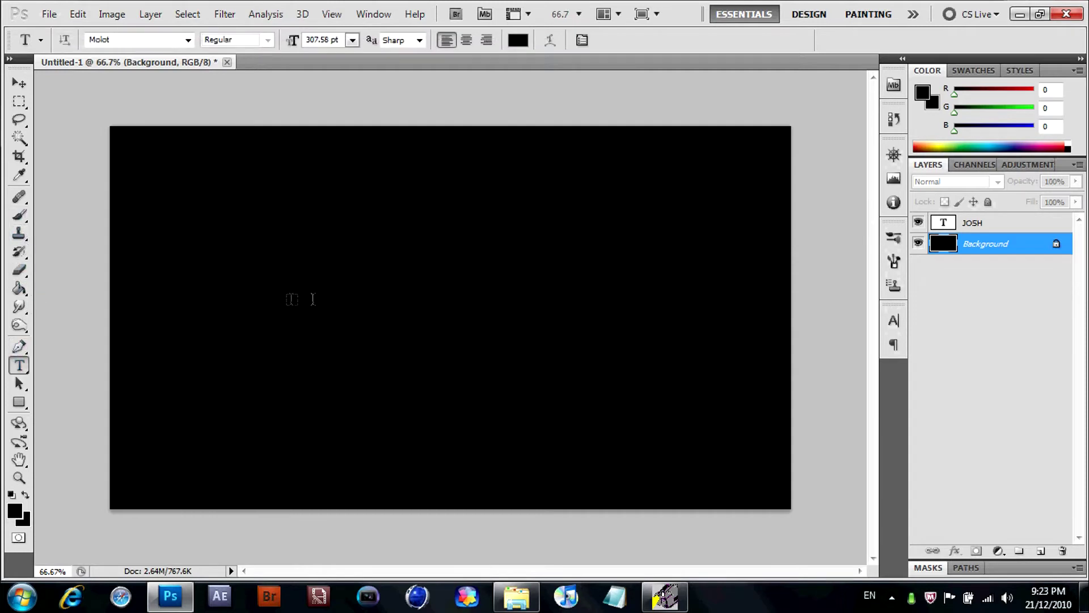
pyautogui.moveTo(307, 299); pyautogui.dragTo(825, 345)
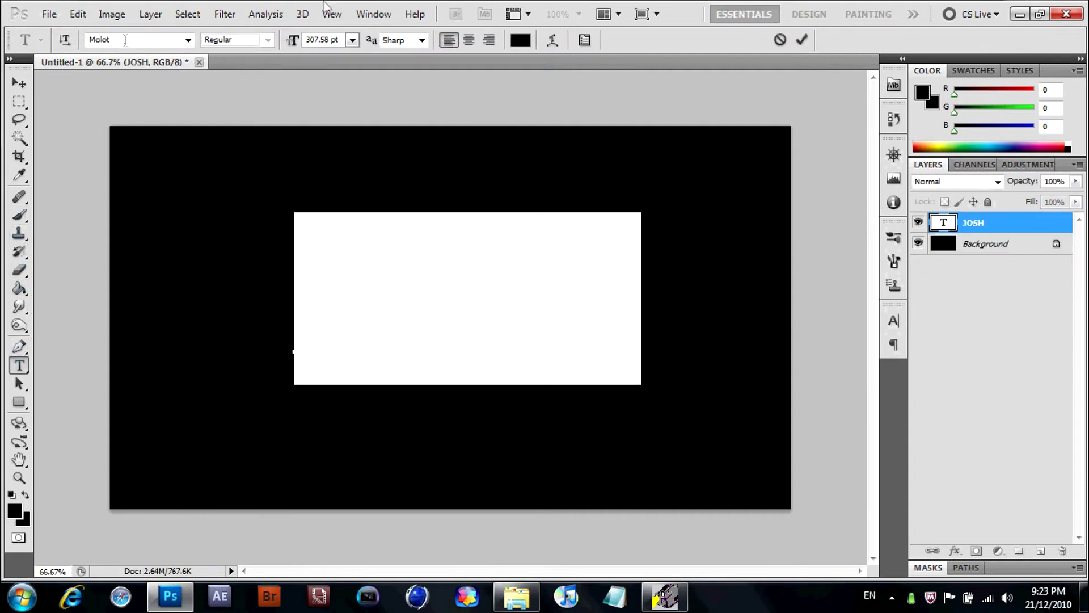
pyautogui.click(511, 43)
pyautogui.moveTo(644, 199); pyautogui.dragTo(622, 167)
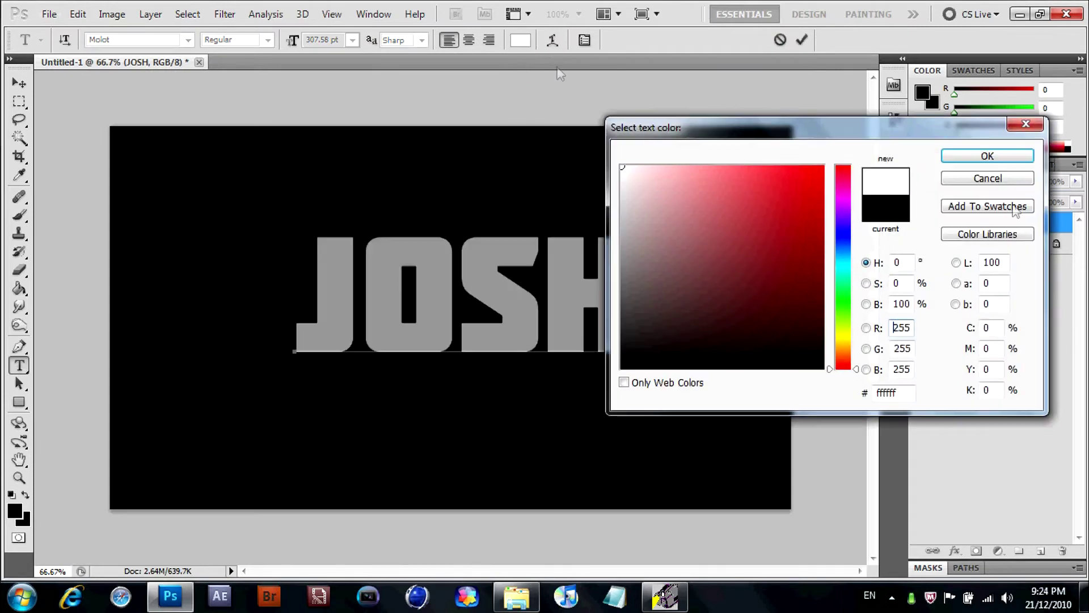
pyautogui.click(987, 156)
pyautogui.click(18, 82)
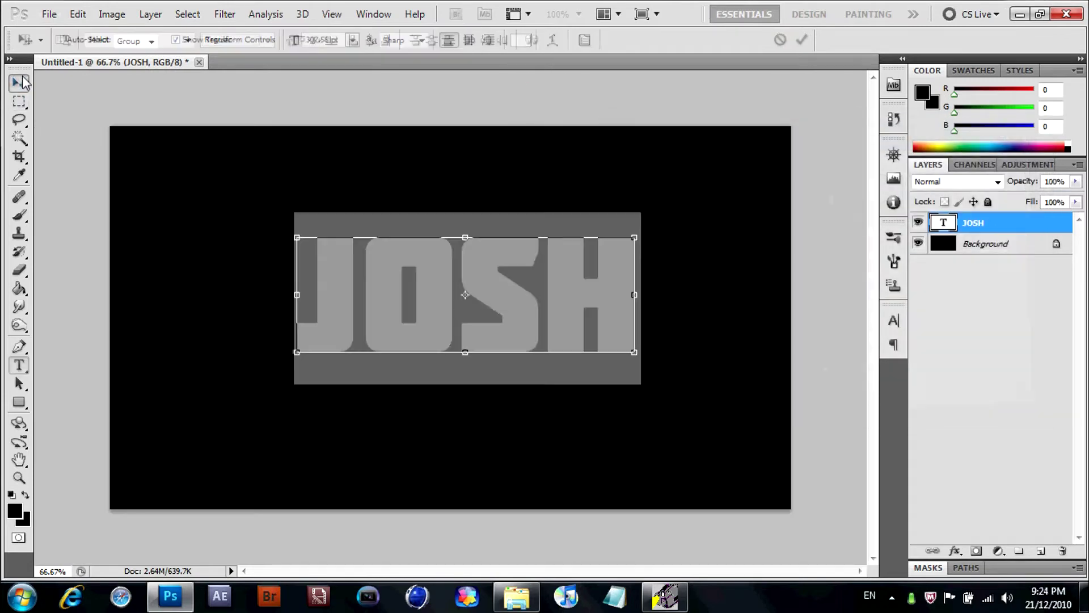
pyautogui.moveTo(448, 291); pyautogui.dragTo(438, 287)
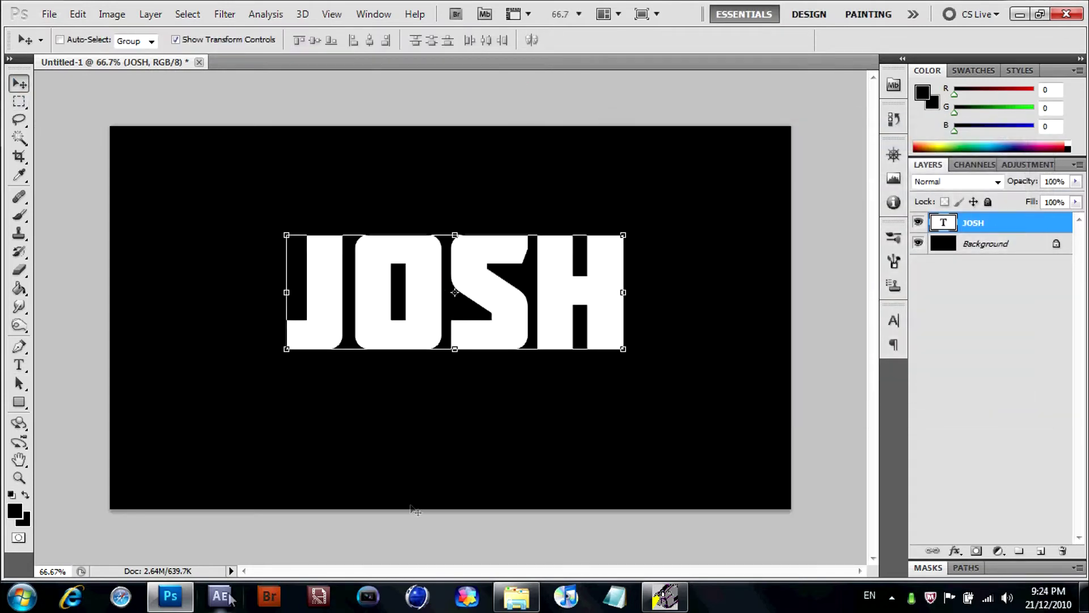
# - Place Flare4 again, set it to Screen, and move its glow just above JOSH
pyautogui.click(973, 353)
pyautogui.click(516, 596)
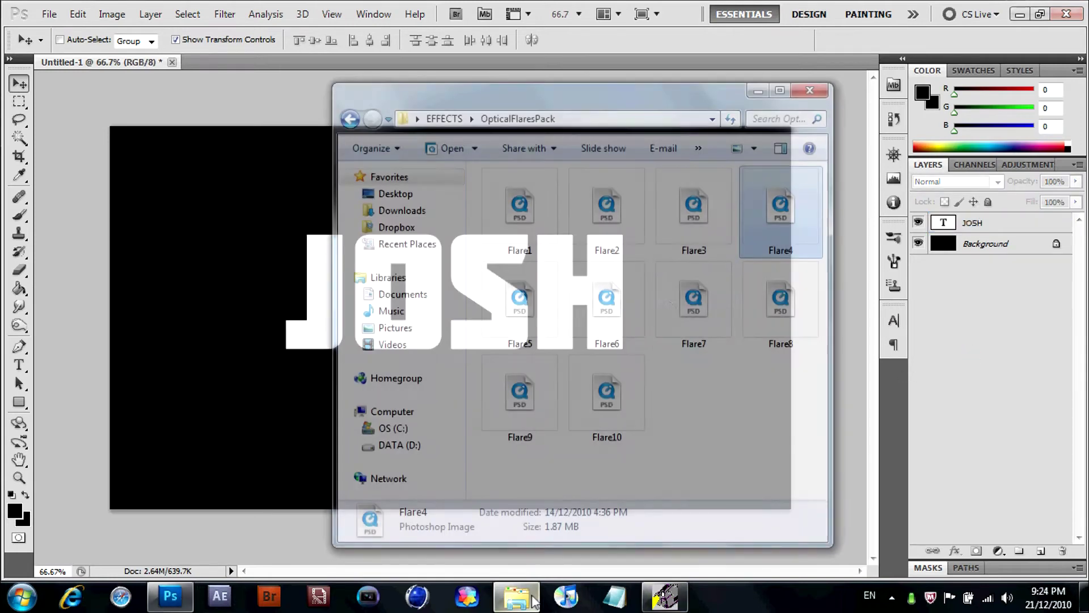
pyautogui.moveTo(713, 230); pyautogui.dragTo(255, 284)
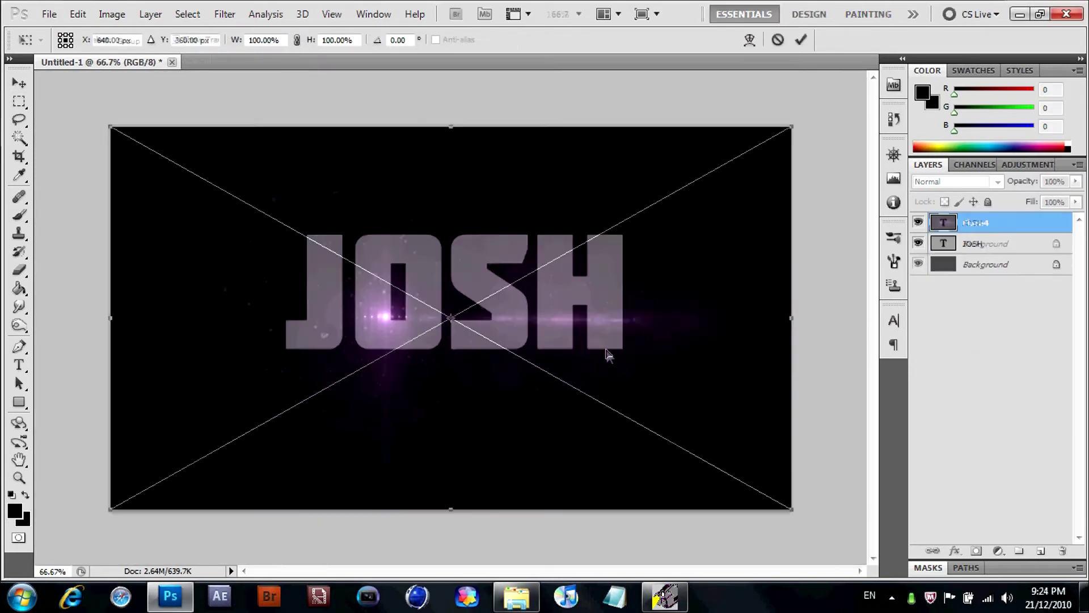
pyautogui.click(801, 39)
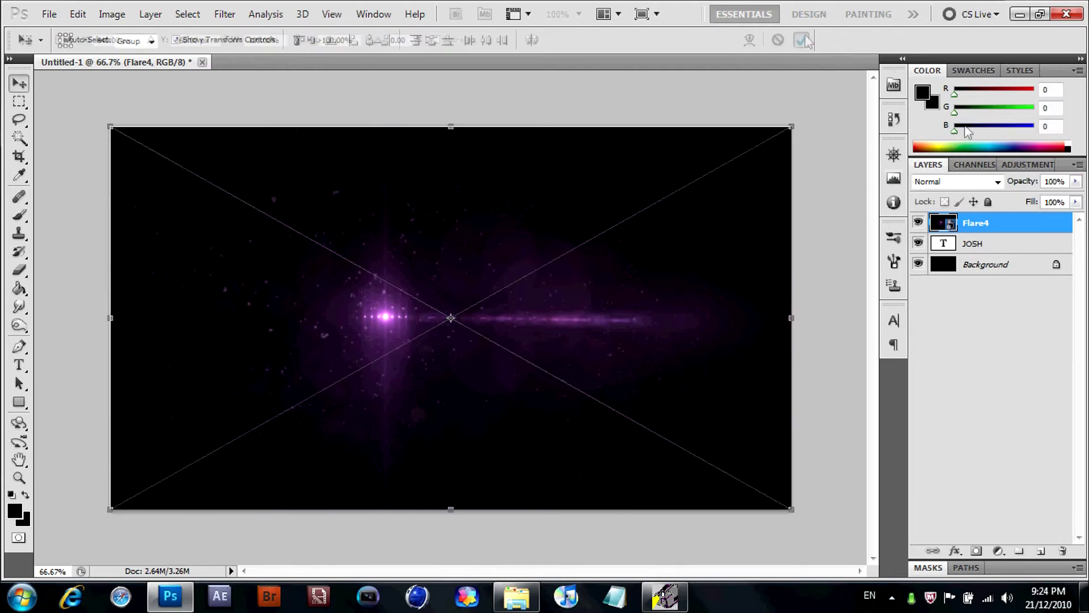
pyautogui.click(964, 182)
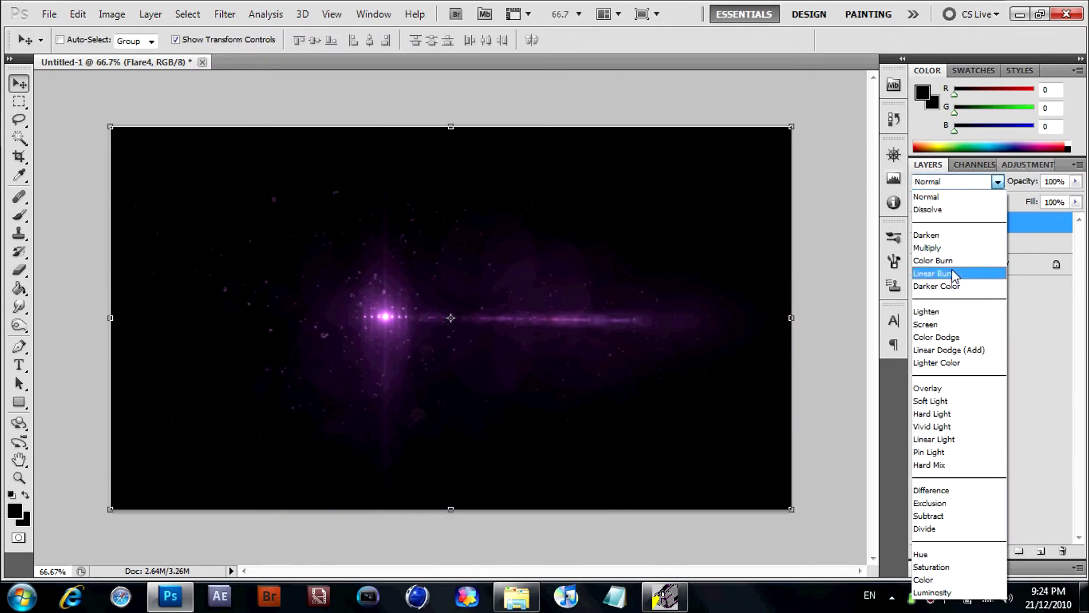
pyautogui.click(930, 324)
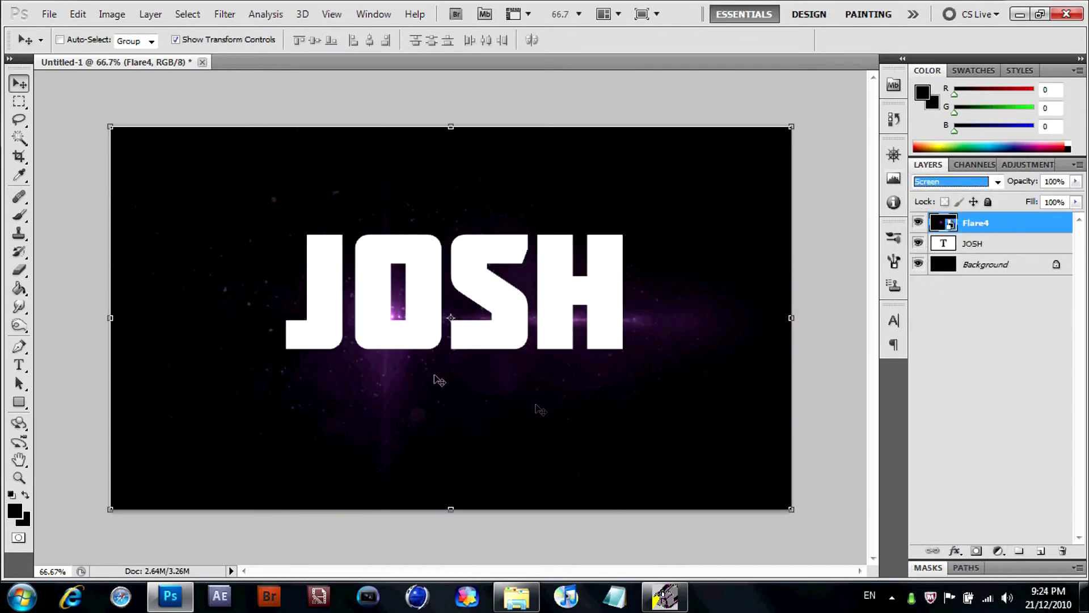
pyautogui.moveTo(428, 382); pyautogui.dragTo(387, 292)
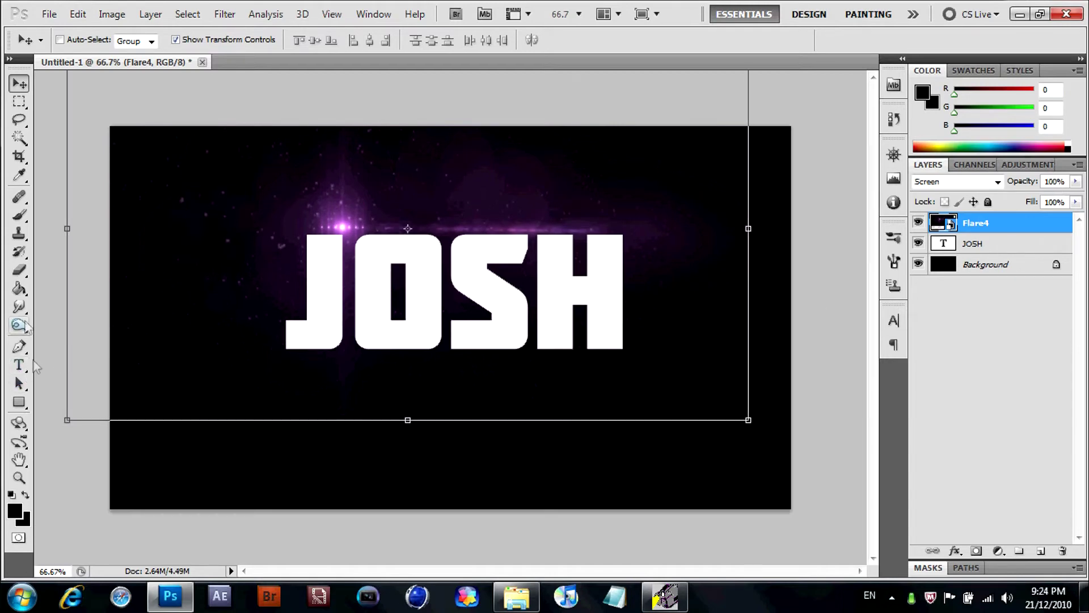
# - Rasterize Flare4 and erase its outer glow with a 300 px soft eraser
pyautogui.click(19, 270)
pyautogui.click(220, 336)
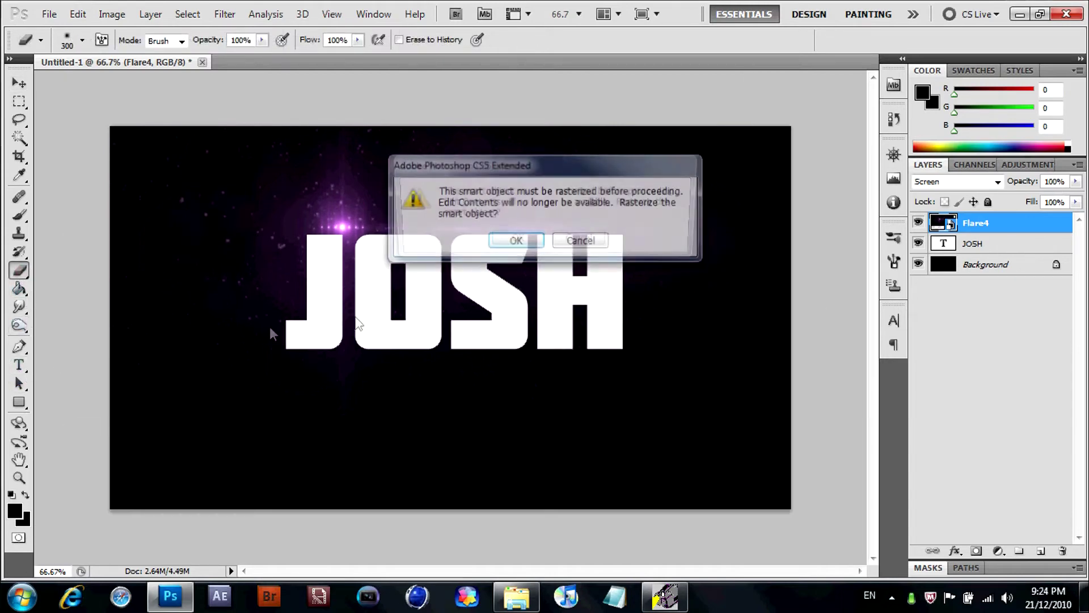
pyautogui.click(516, 240)
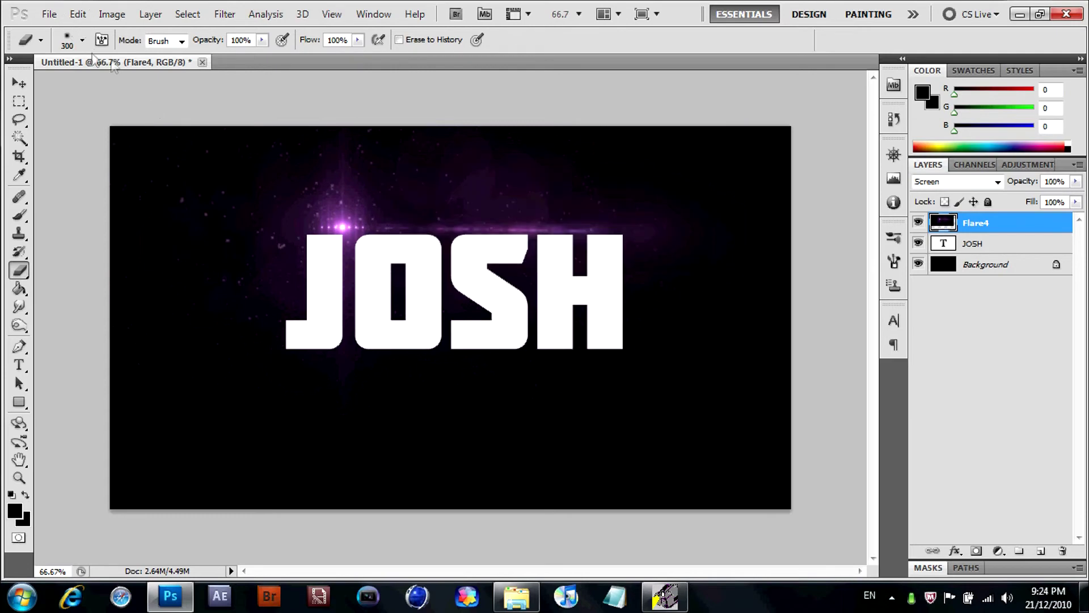
pyautogui.click(83, 41)
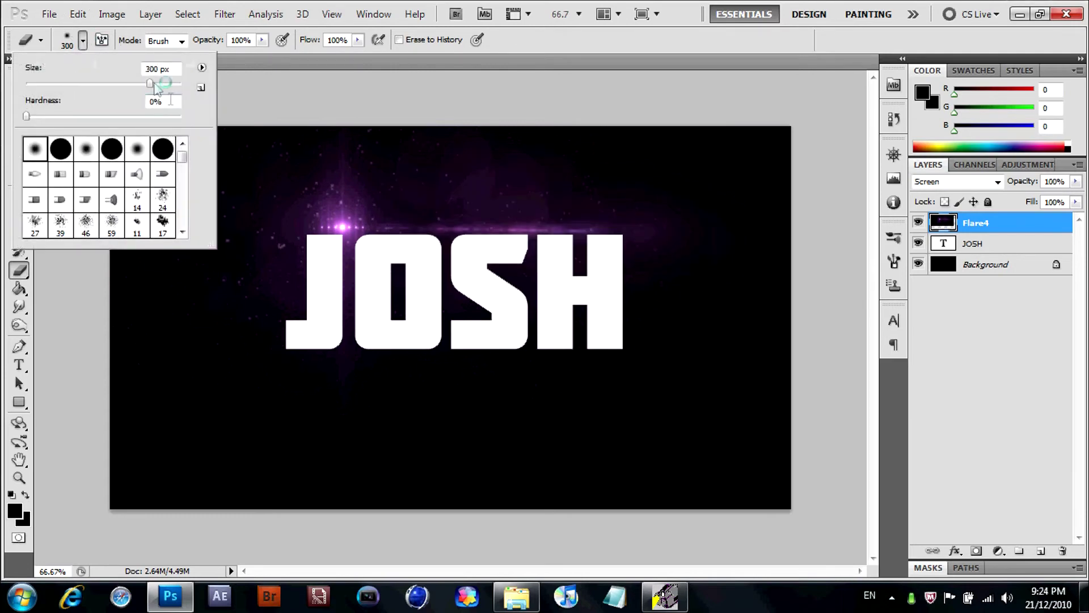
pyautogui.click(256, 6)
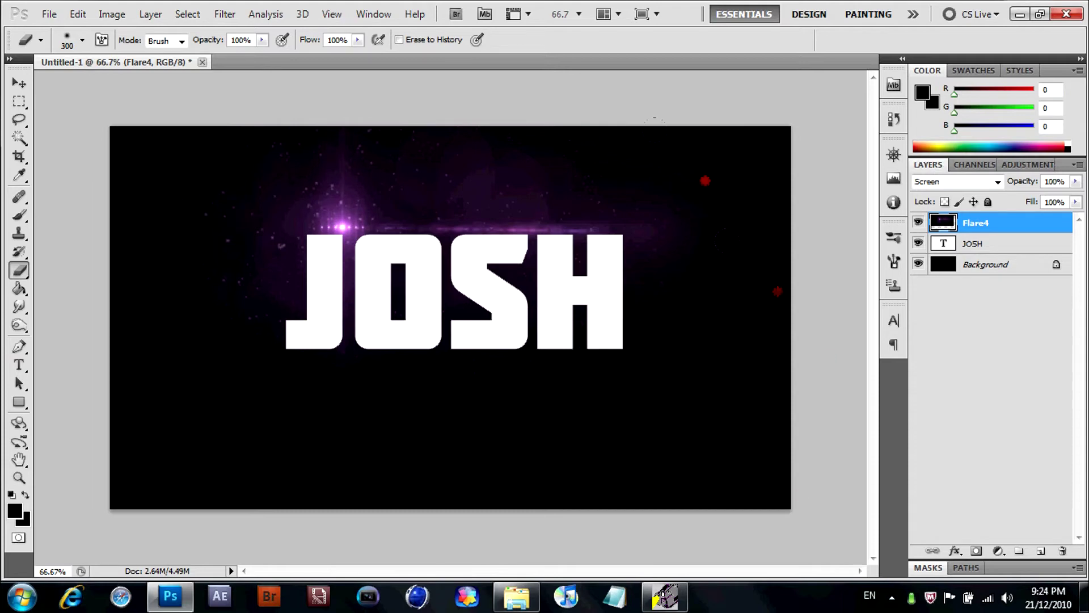
pyautogui.moveTo(731, 162)
pyautogui.mouseDown()
pyautogui.moveTo(330, 119)
pyautogui.moveTo(78, 148)
pyautogui.moveTo(124, 149)
pyautogui.mouseUp()
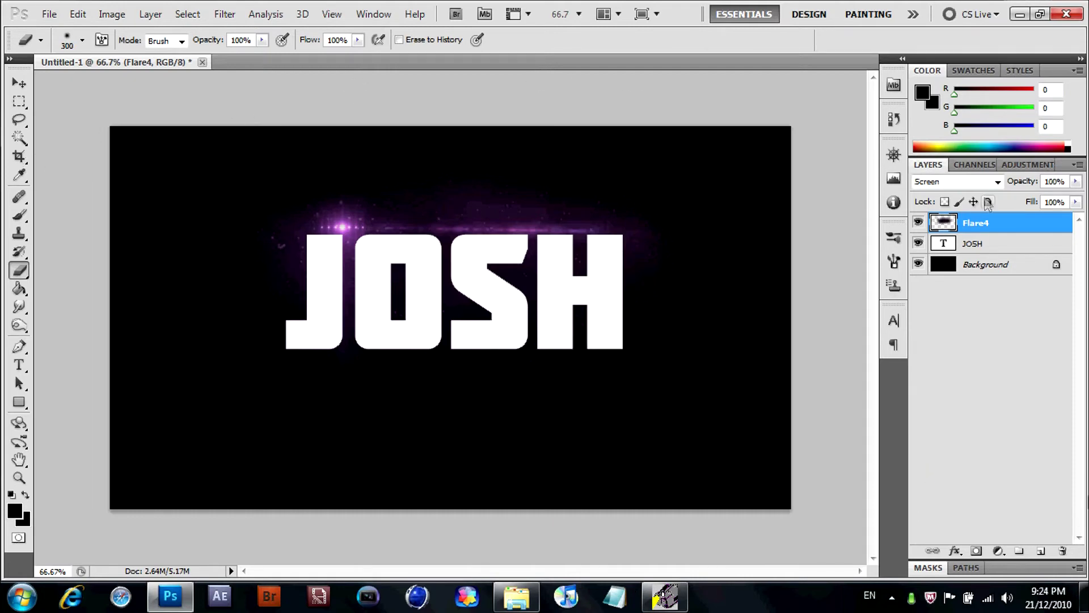
# - Place Flare7 from the flares folder and rasterize it
pyautogui.click(516, 596)
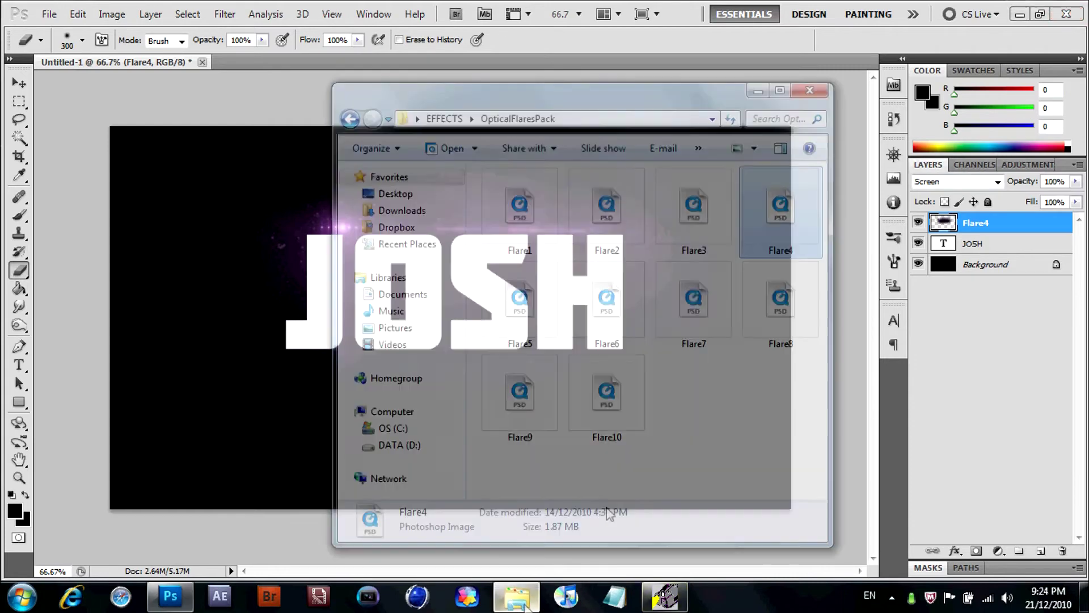
pyautogui.moveTo(692, 313); pyautogui.dragTo(418, 309)
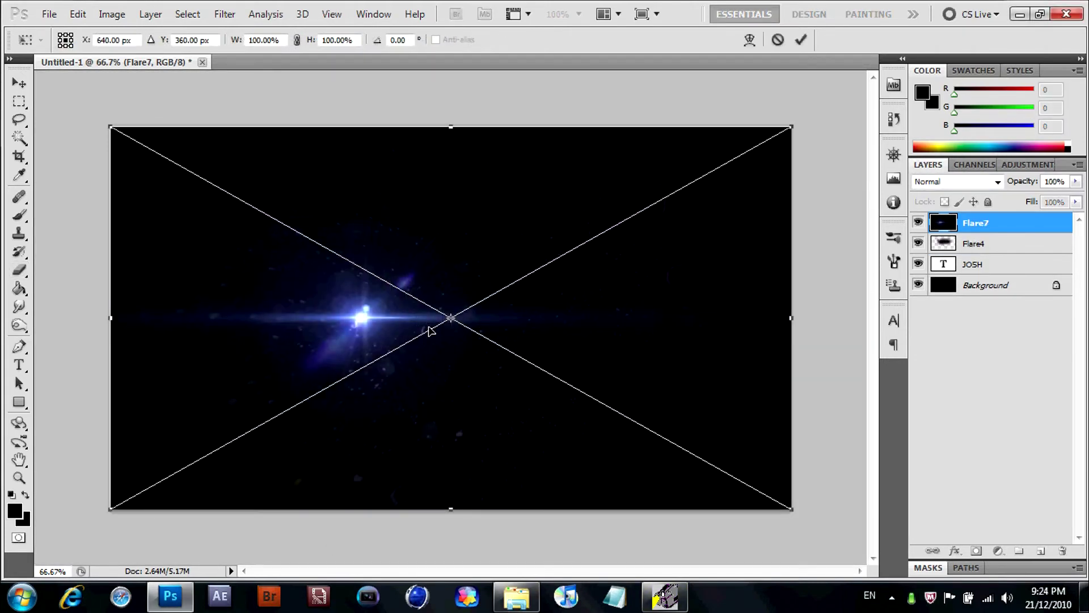
pyautogui.click(800, 40)
pyautogui.press('e')
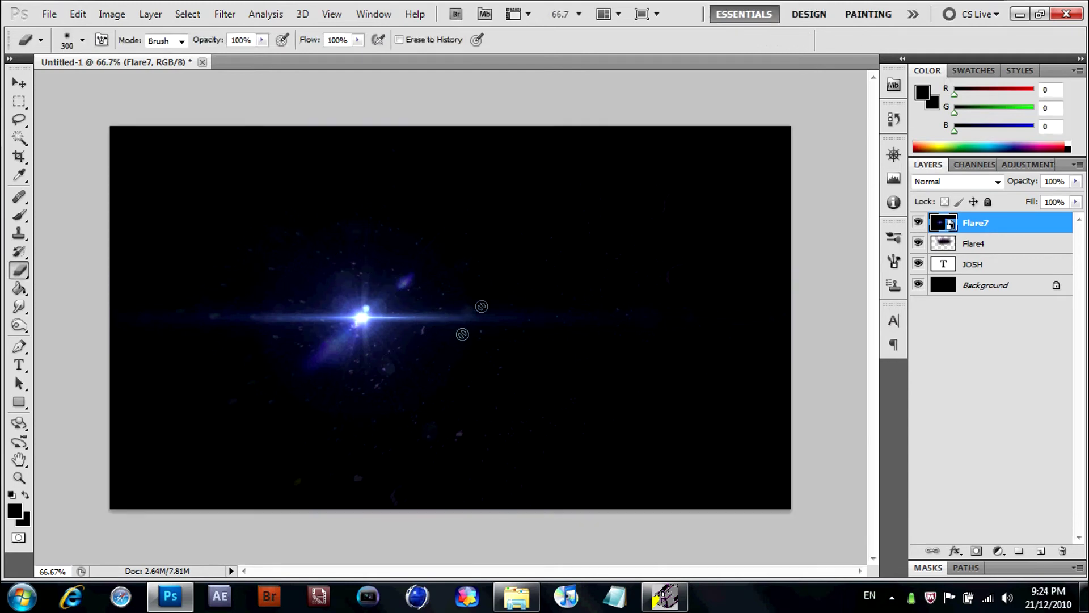
pyautogui.click(451, 296)
pyautogui.click(518, 237)
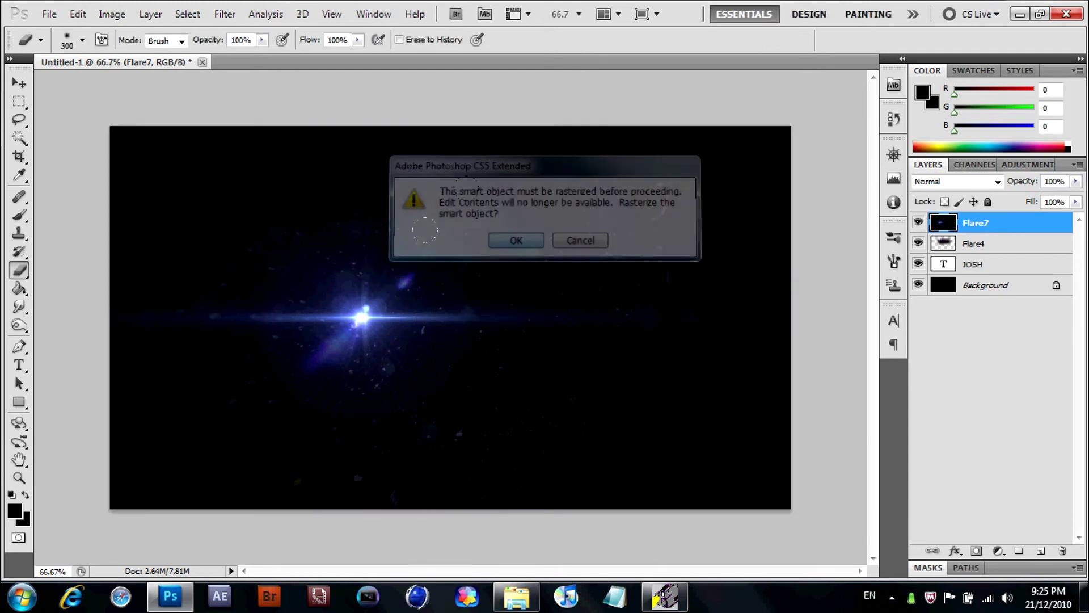
# - Set Flare7 to Screen and move its burst to the J's lower-left corner
pyautogui.click(997, 182)
pyautogui.click(927, 324)
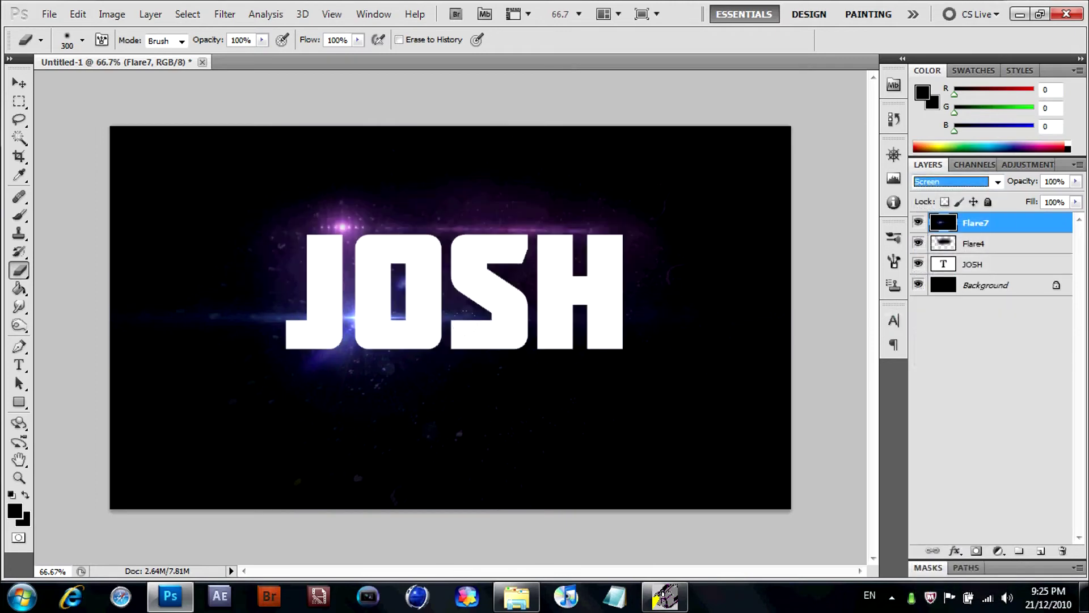
pyautogui.click(19, 84)
pyautogui.moveTo(498, 381); pyautogui.dragTo(420, 409)
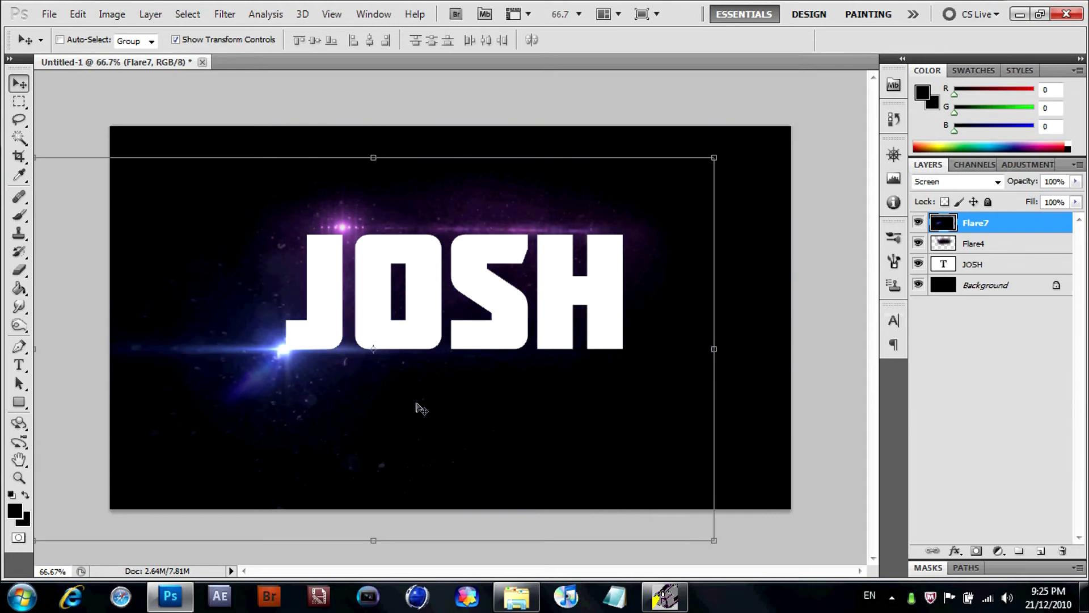
# - Erase Flare7's blue glow near the canvas bottom and bring the flares folder back
pyautogui.click(19, 270)
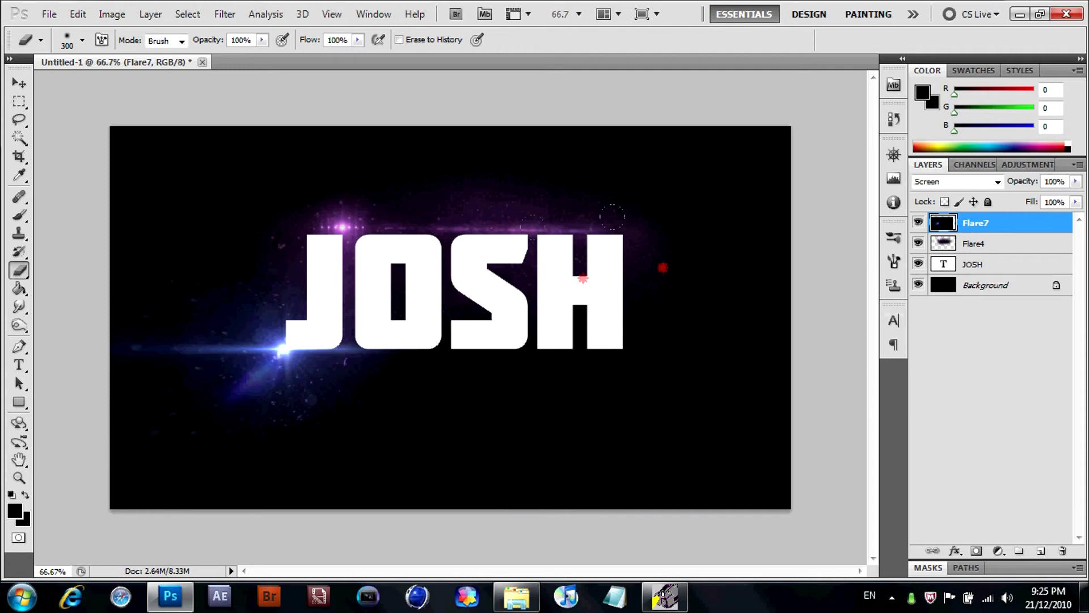
pyautogui.moveTo(419, 465); pyautogui.dragTo(319, 467)
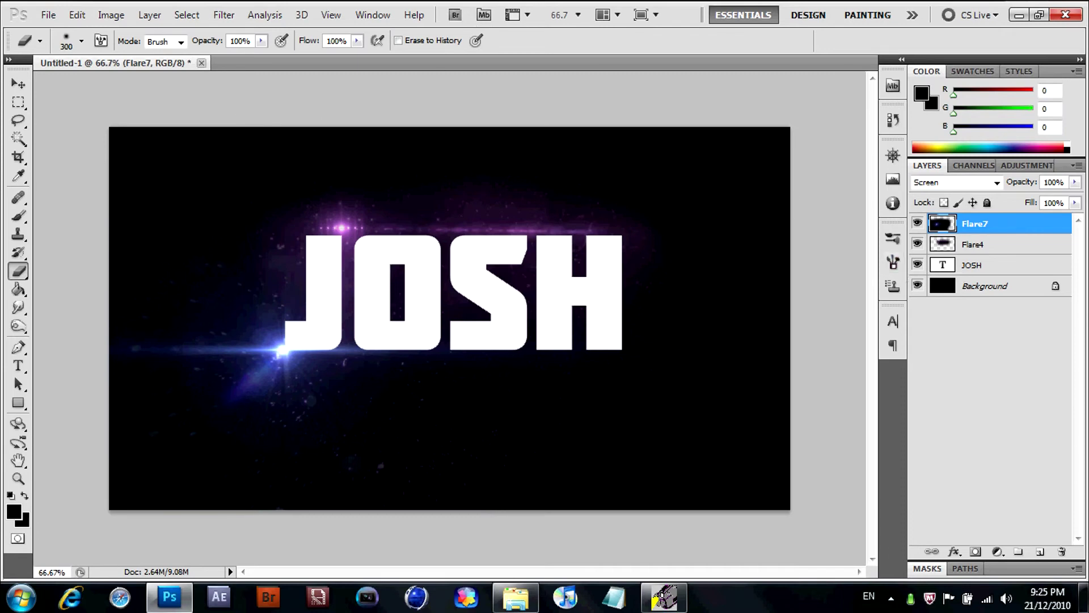
pyautogui.click(516, 597)
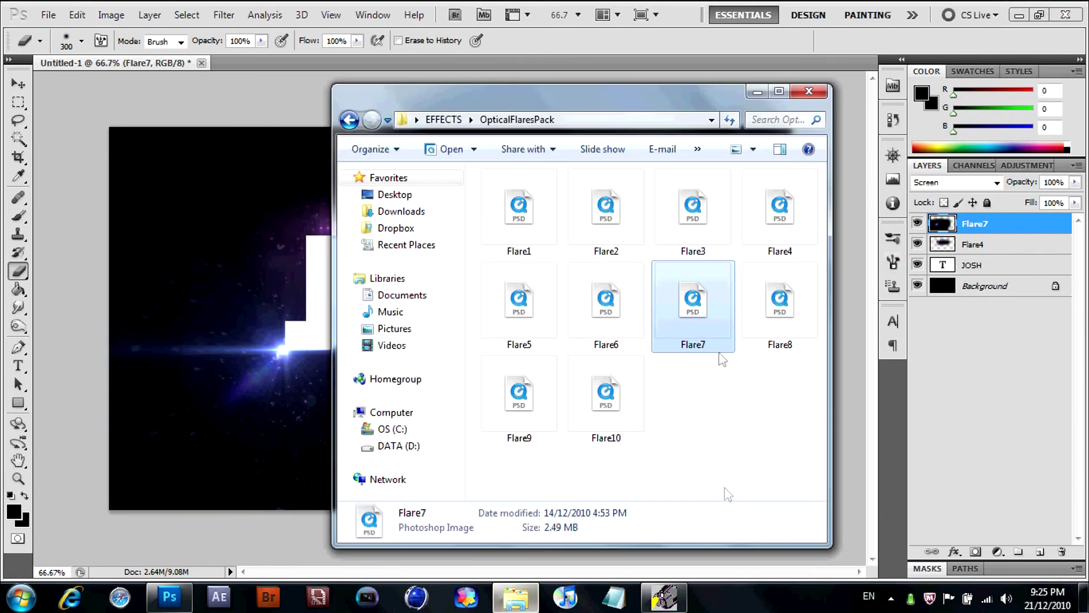
# - Place Flare9, set it to Screen, and move it to the H's lower right
pyautogui.moveTo(519, 397); pyautogui.dragTo(375, 311)
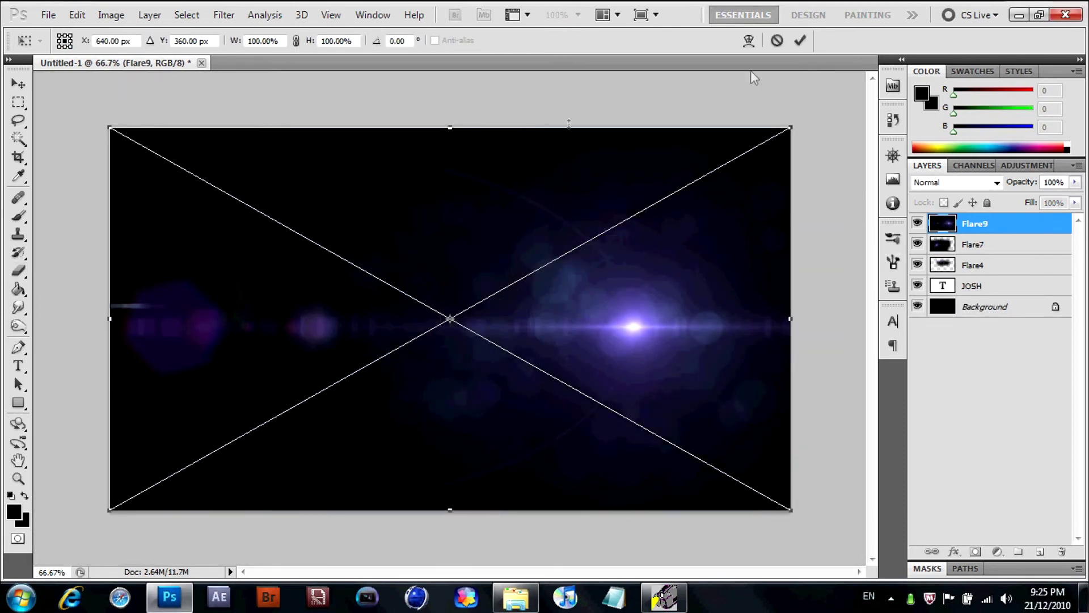
pyautogui.click(800, 40)
pyautogui.click(959, 182)
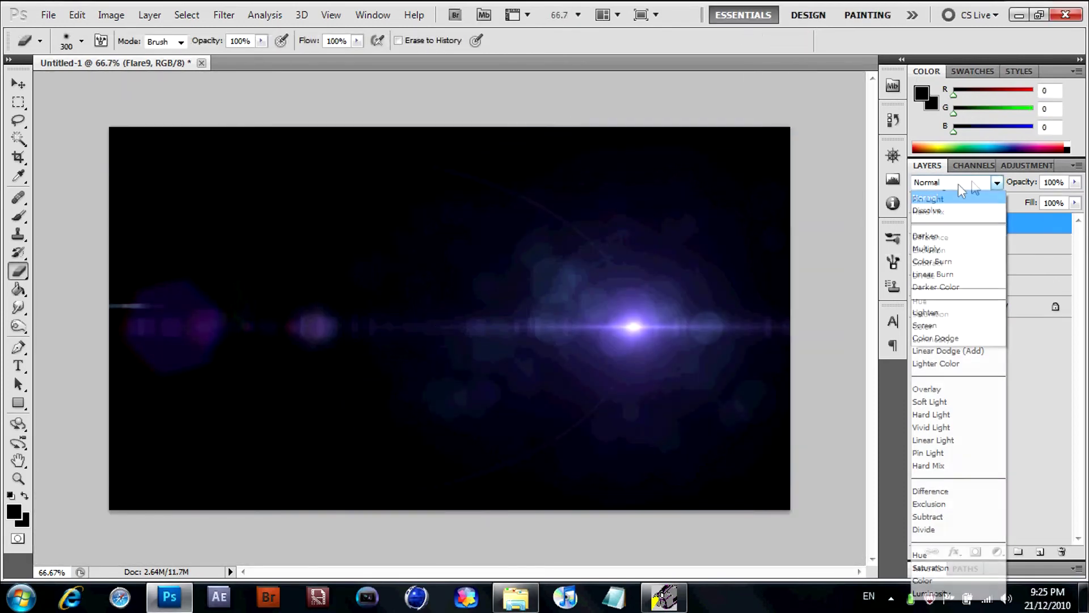
pyautogui.click(939, 327)
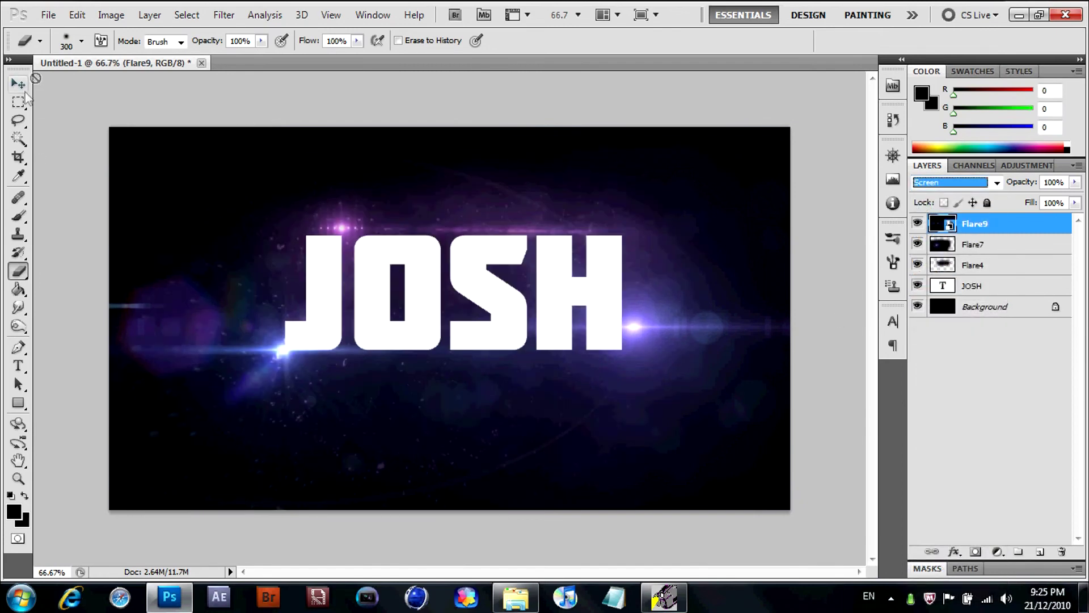
pyautogui.click(18, 84)
pyautogui.moveTo(433, 336)
pyautogui.mouseDown()
pyautogui.moveTo(459, 410)
pyautogui.moveTo(425, 357)
pyautogui.mouseUp()
# - Rasterize Flare9 and erase the right end of its streak
pyautogui.click(18, 271)
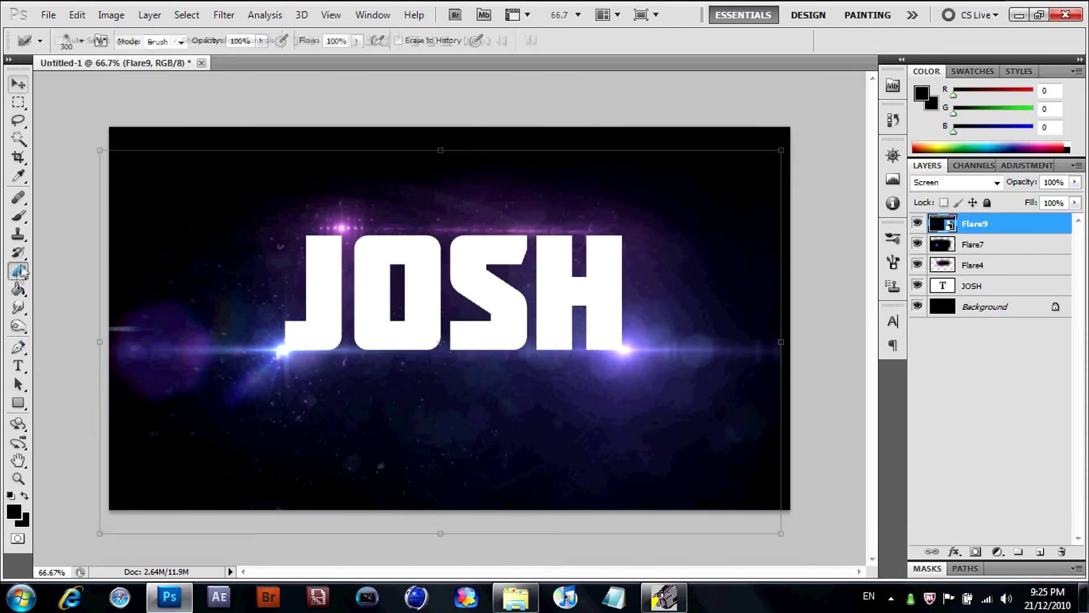
pyautogui.click(580, 311)
pyautogui.click(517, 309)
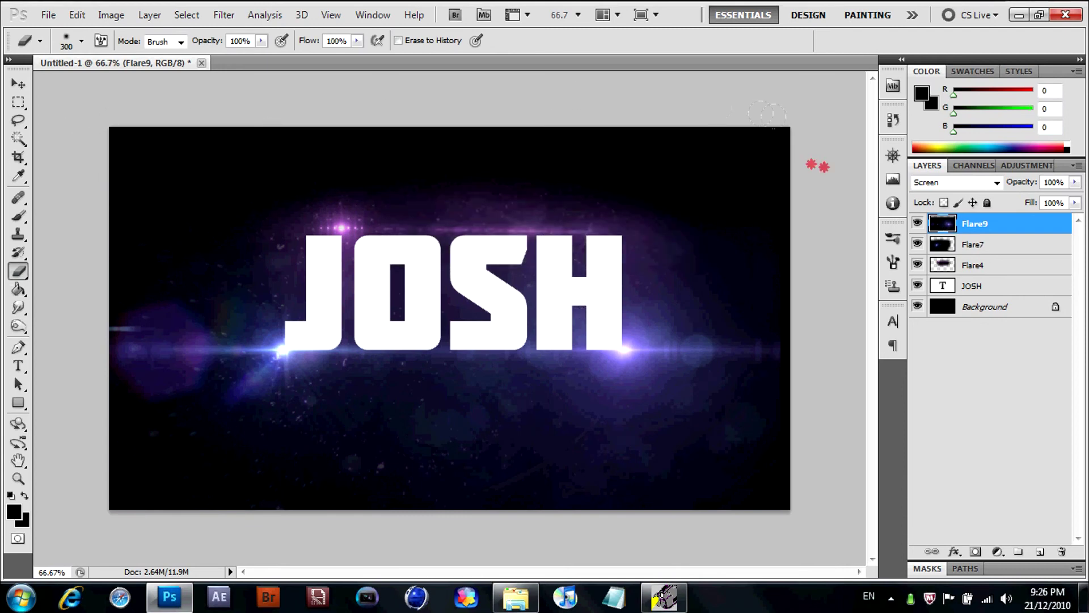
pyautogui.click(819, 377)
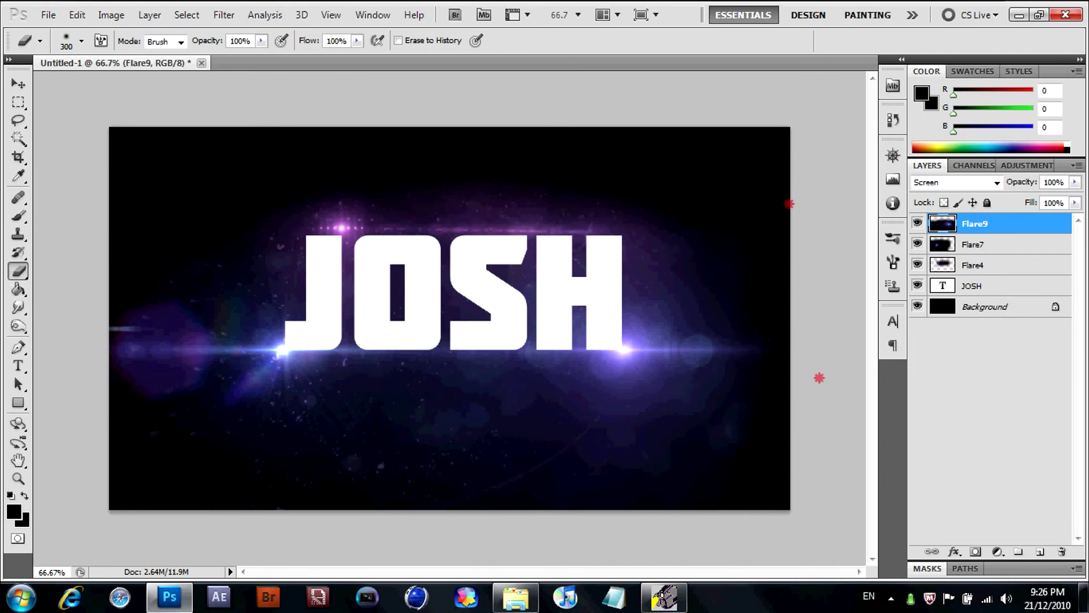